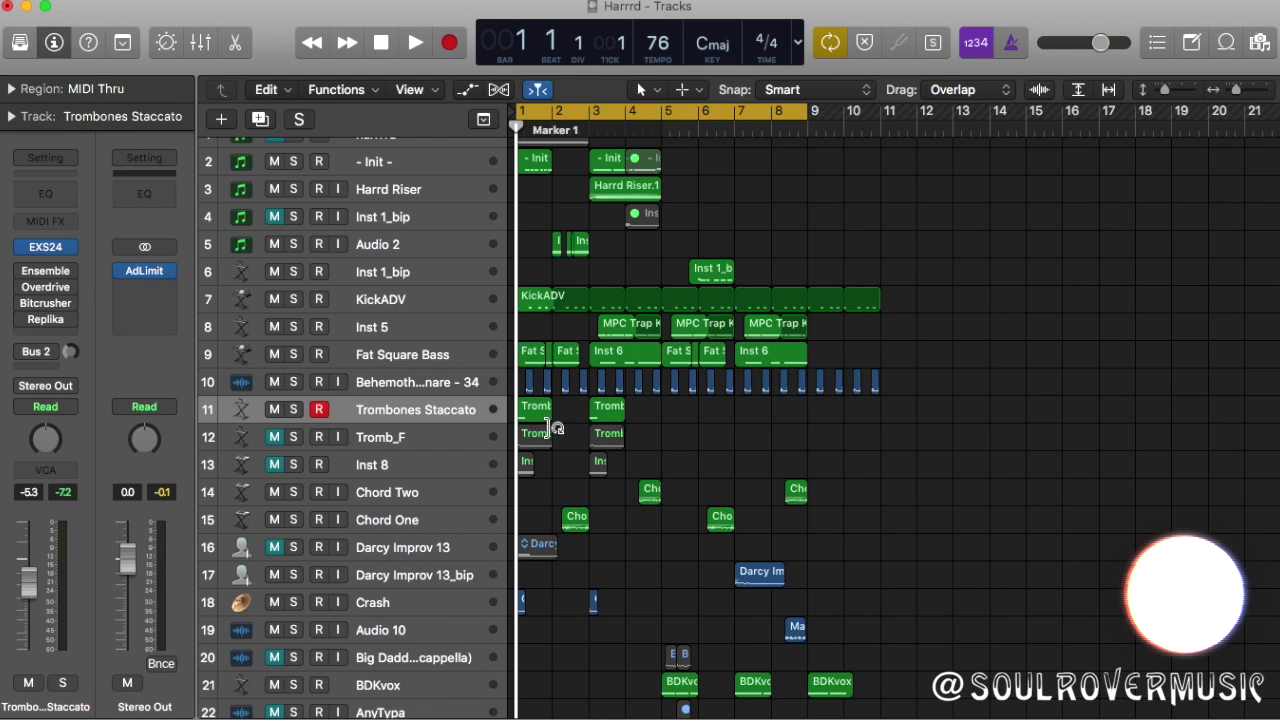
Audition the opening of the arrangement with the Trombones Staccato track muted, and unmute that track
key(space)
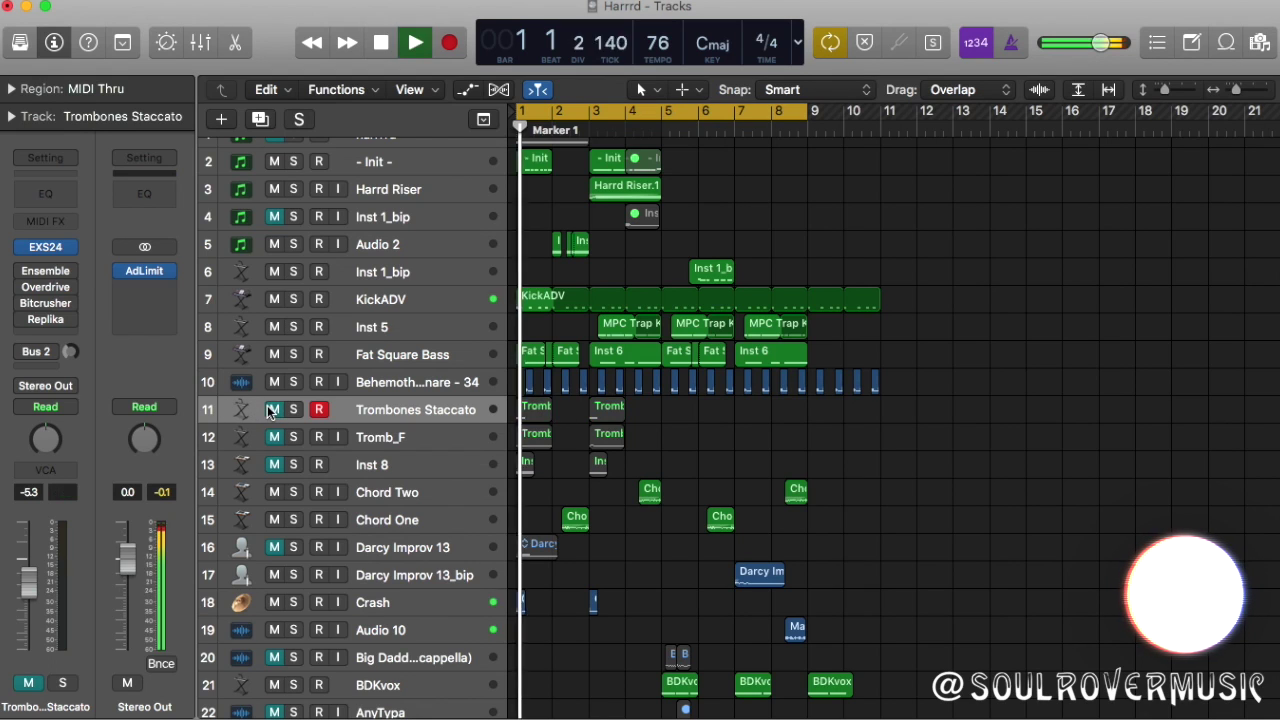
key(space)
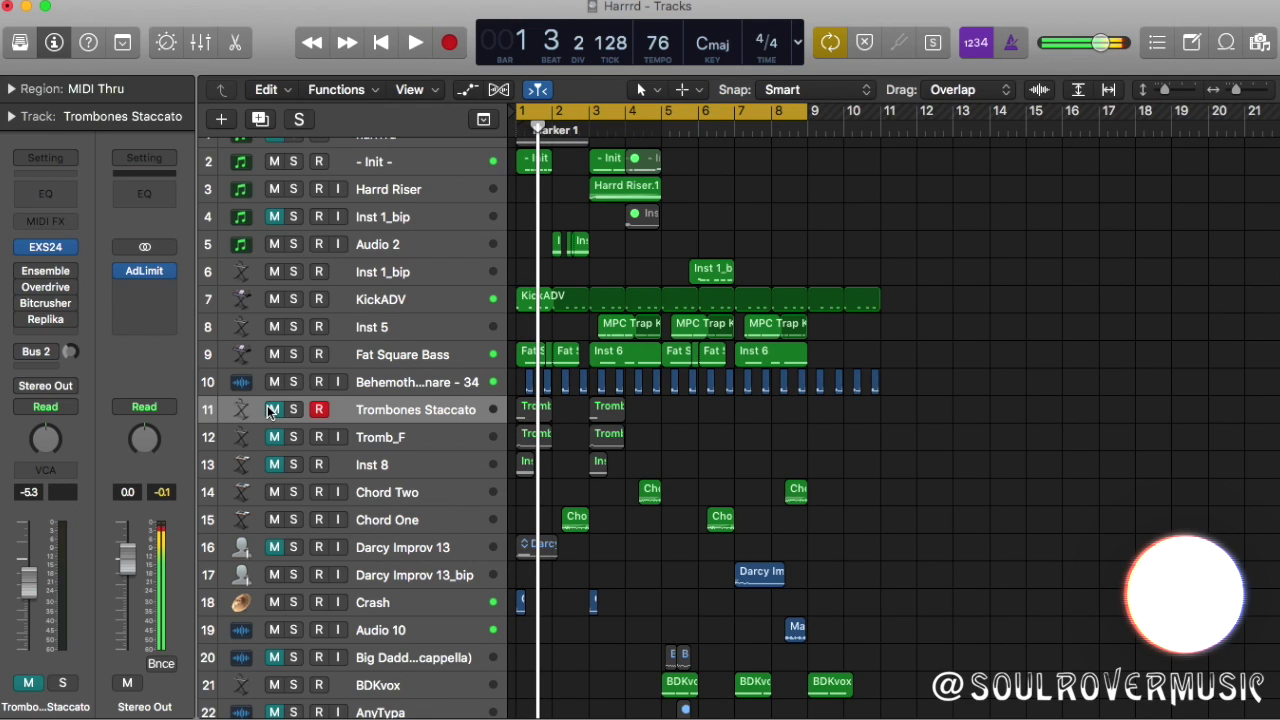
click(272, 410)
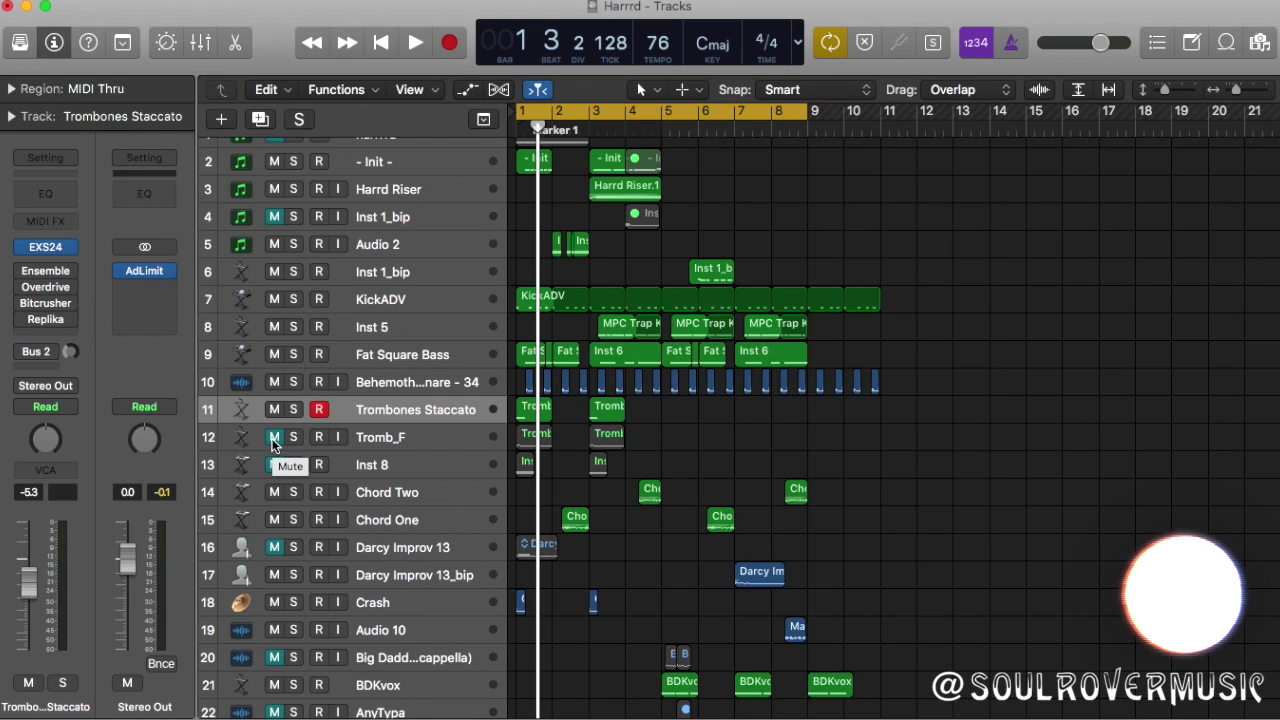
Solo the Trombones Staccato track and inspect its EXS24 sampler instrument
click(378, 443)
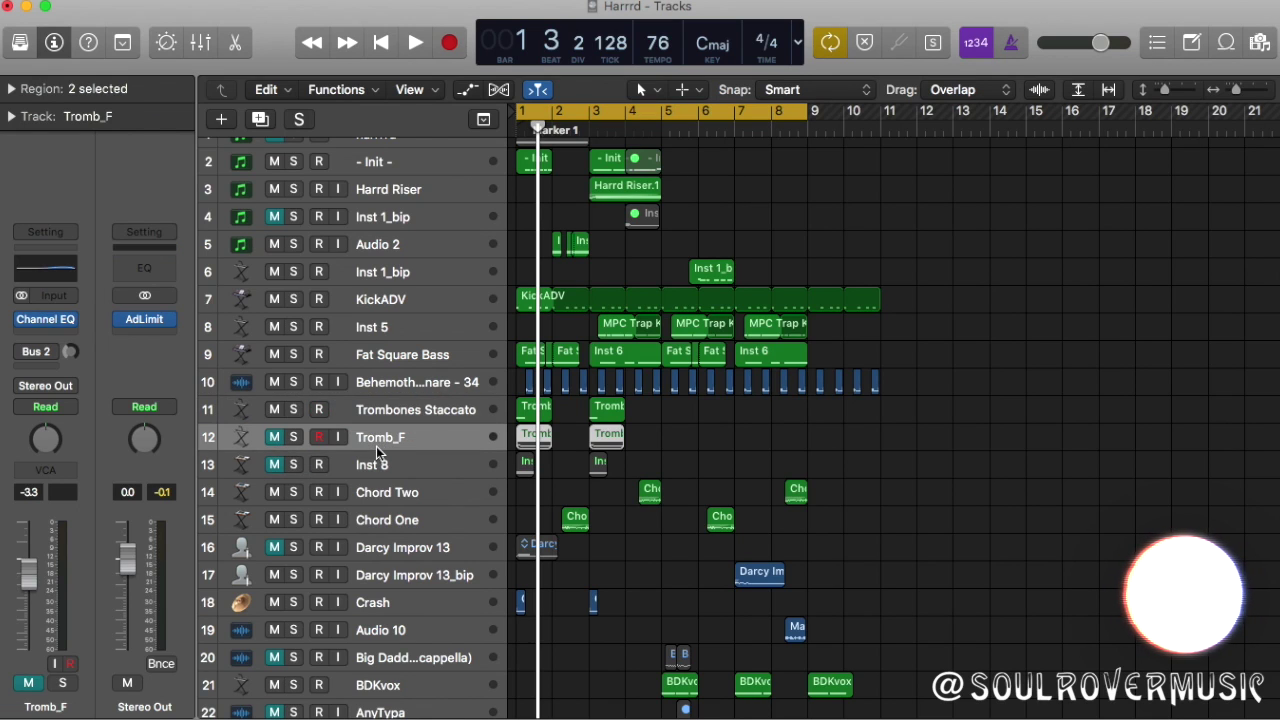
click(417, 421)
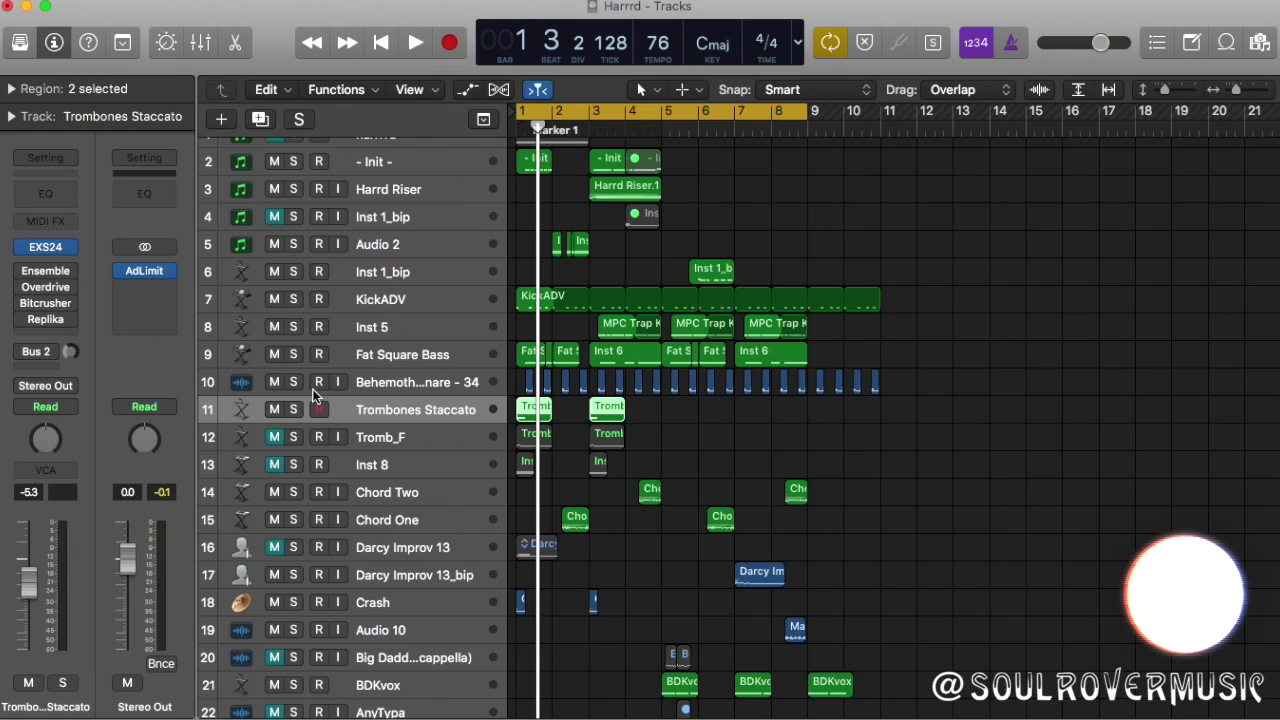
key(s)
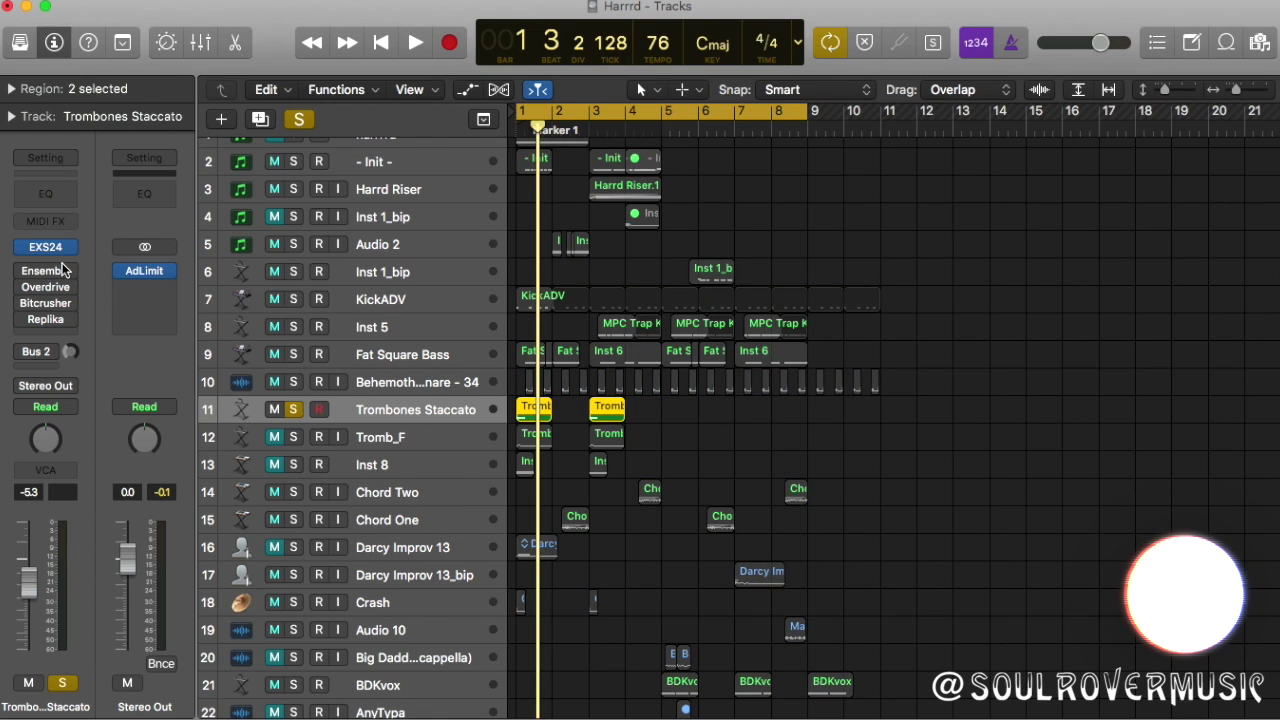
click(45, 246)
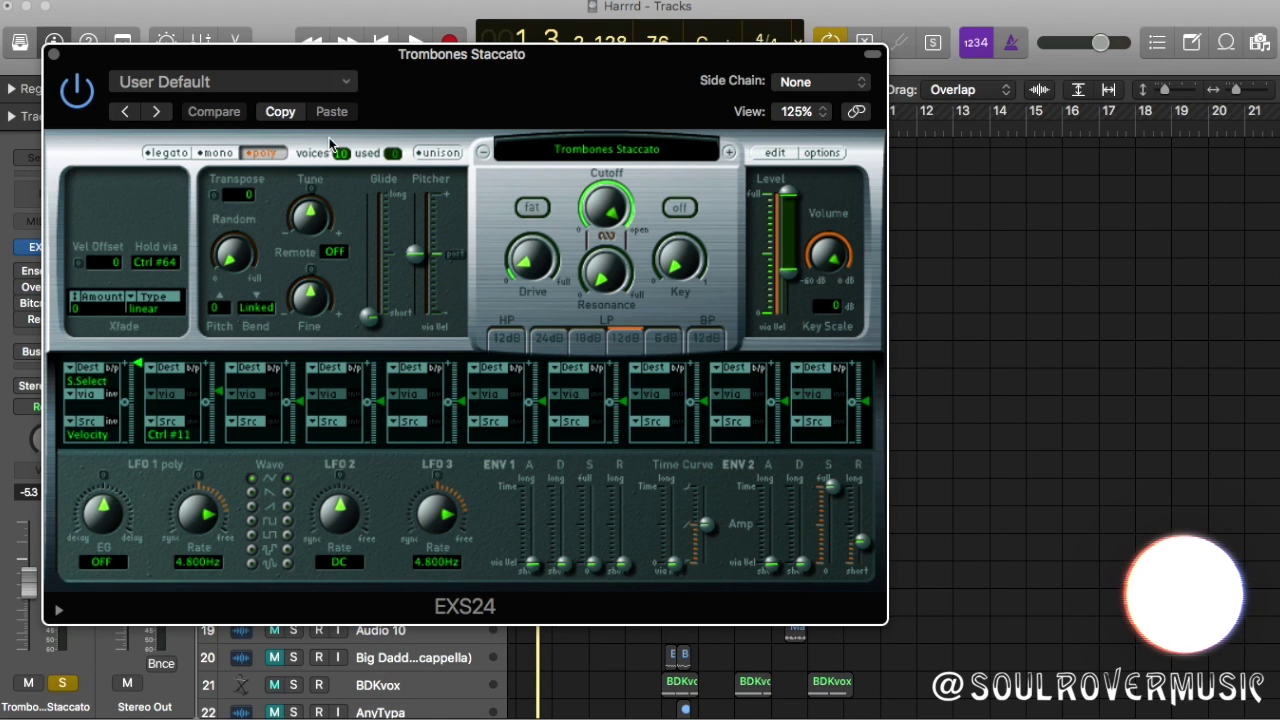
click(55, 58)
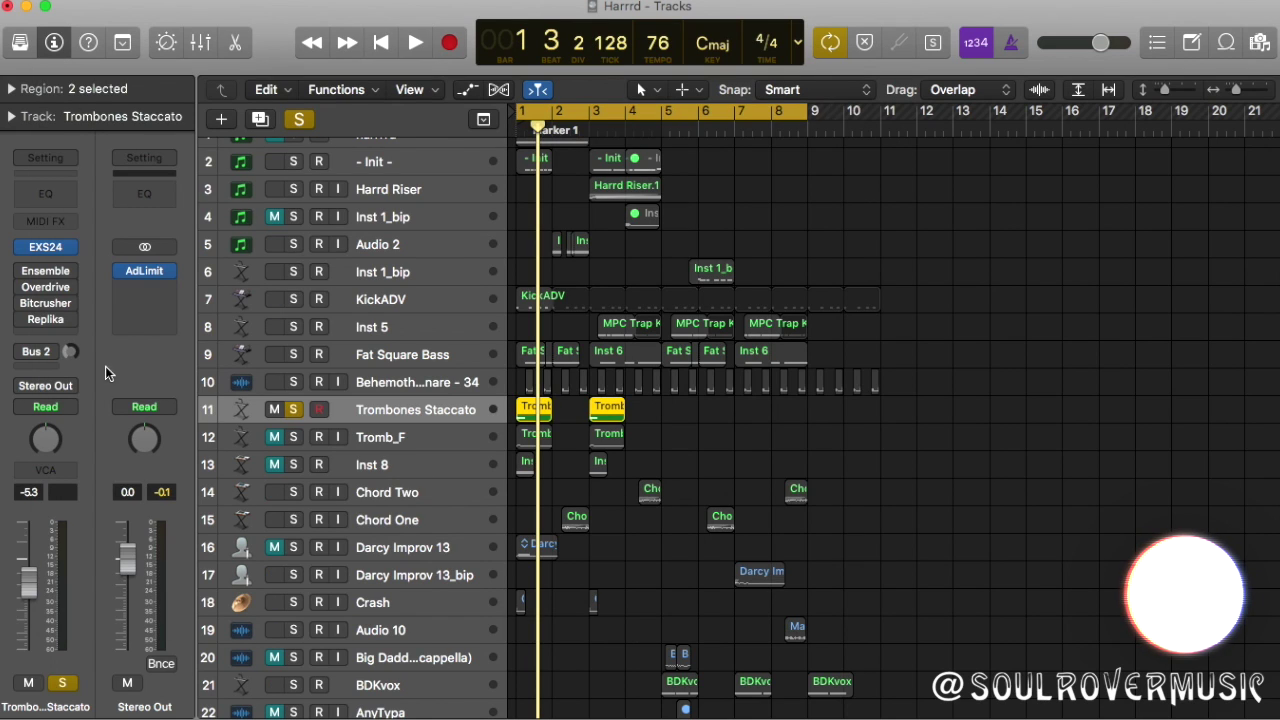
Listen to the dry Trombones Staccato part on its own and, with solo turned off, in the full mix
key(space)
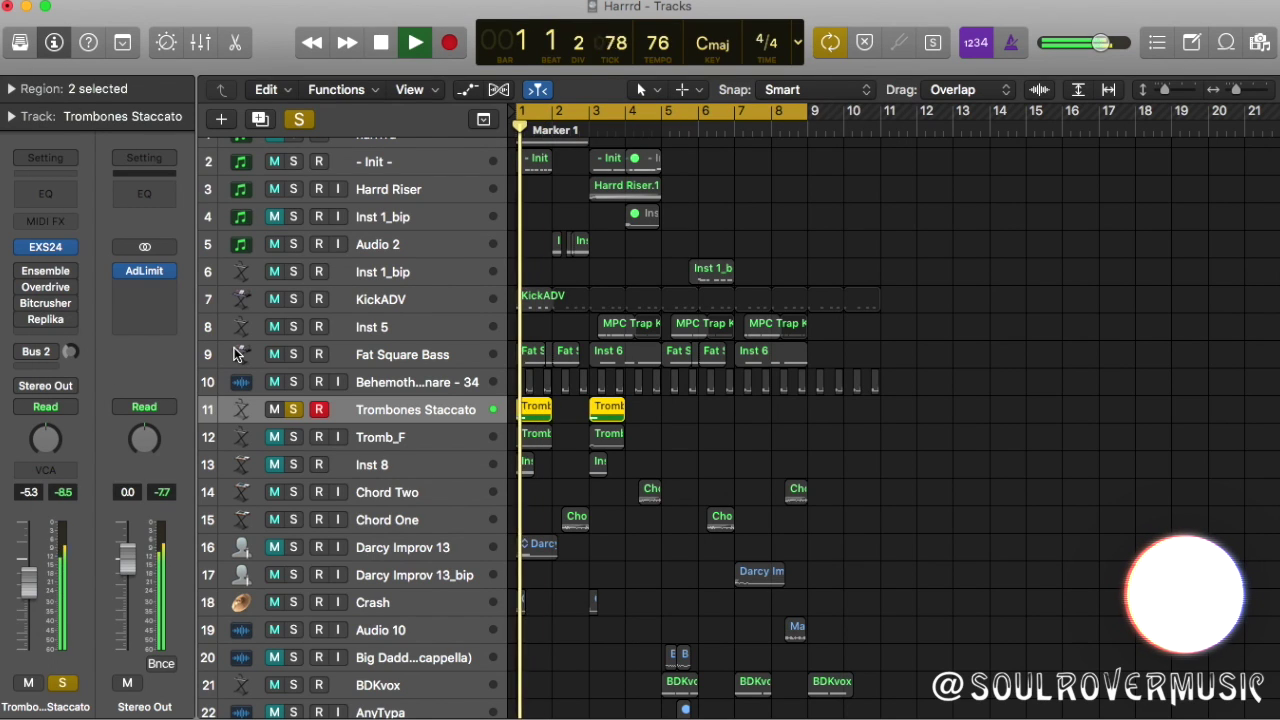
key(space)
click(294, 409)
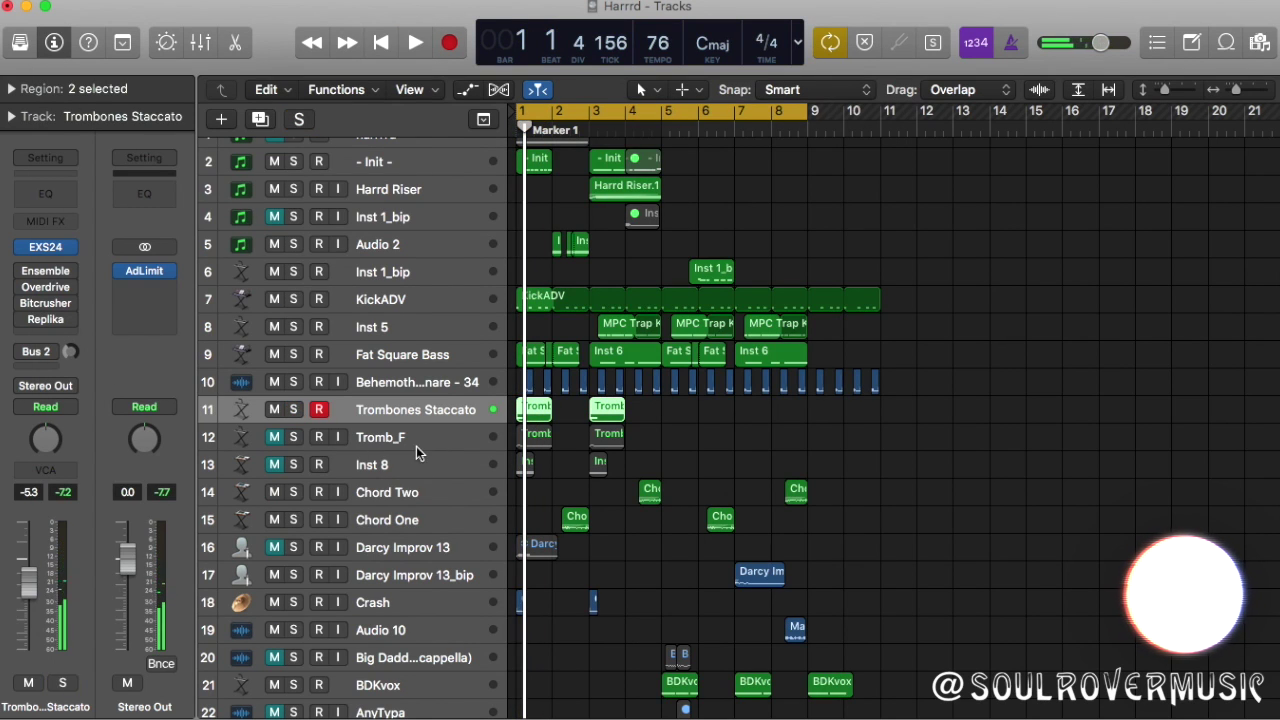
key(space)
key(space)
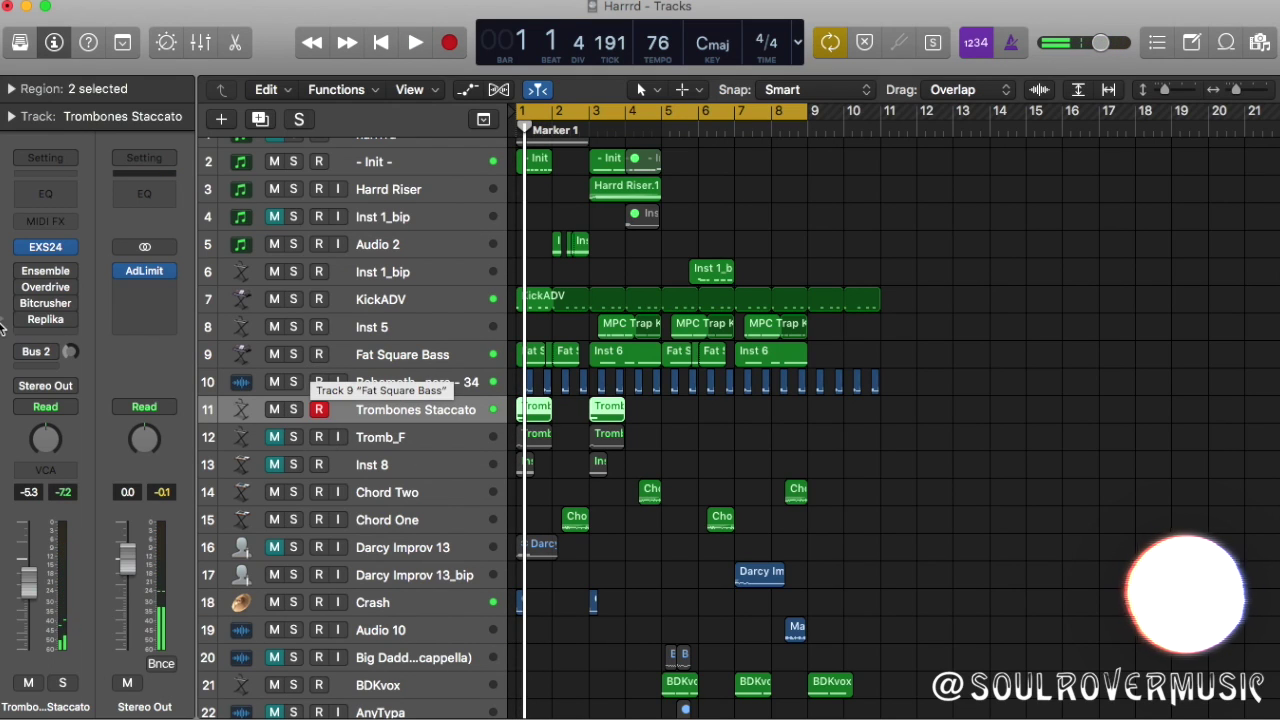
Enable the Ensemble, Overdrive and Bitcrusher effects on the Trombones Staccato track
click(22, 271)
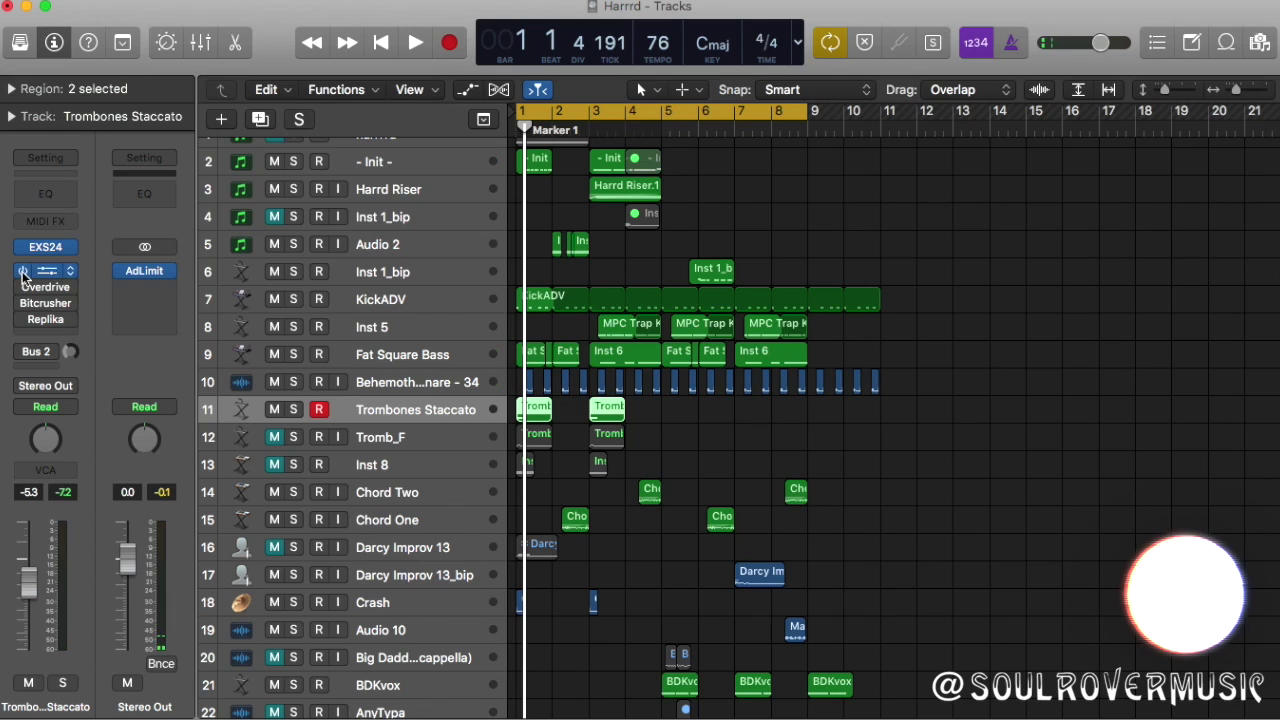
click(22, 287)
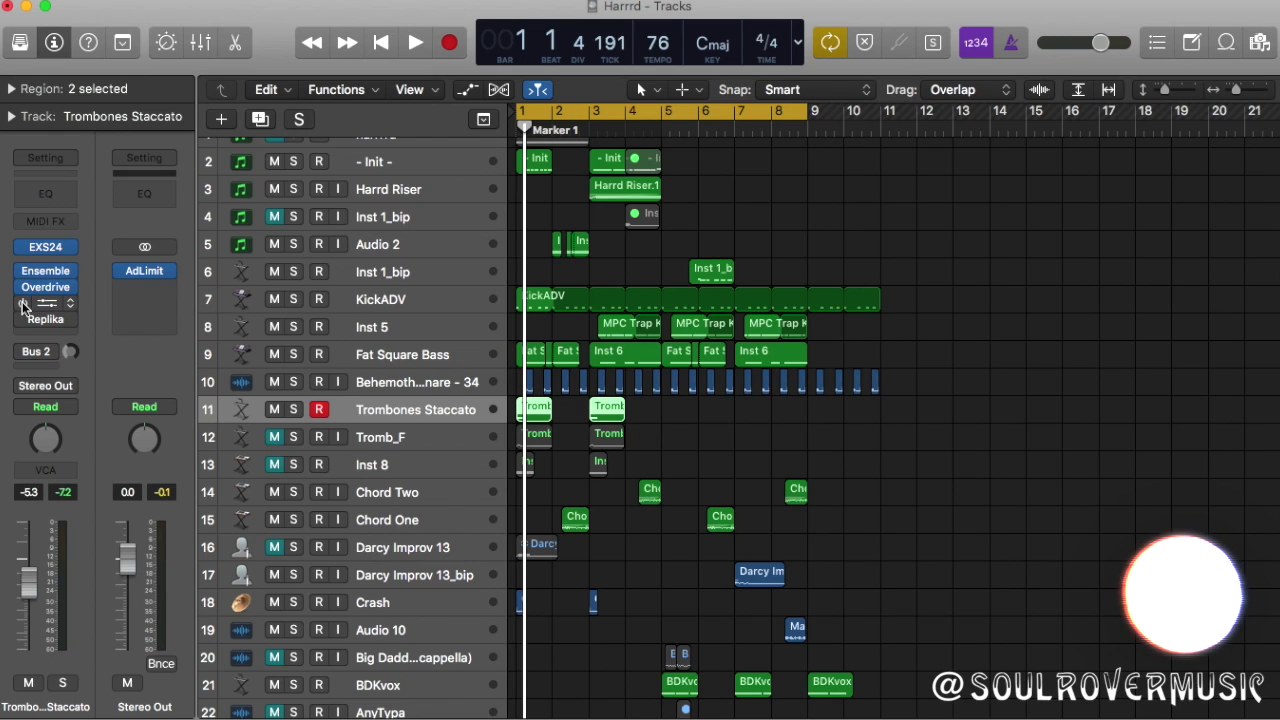
click(22, 304)
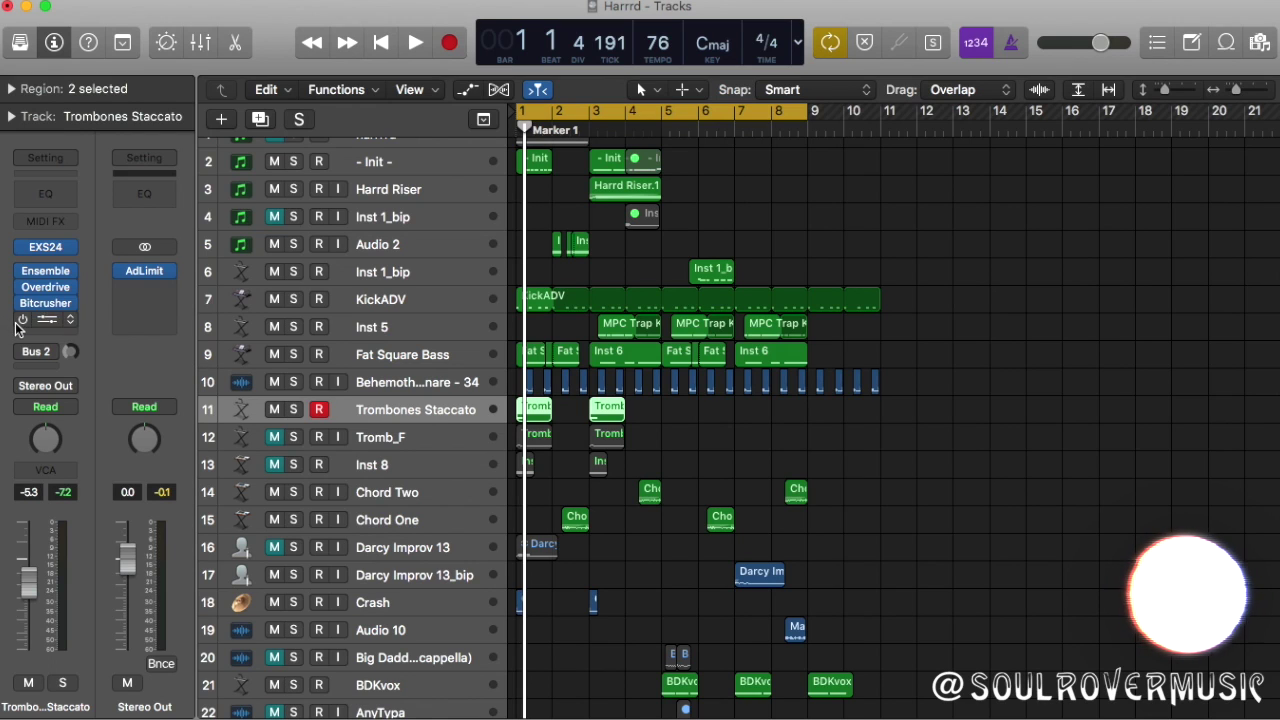
Set the mix of the Trombones Staccato track's Replika delay to 0% / 100% and enable the effect
mouse_move(42, 322)
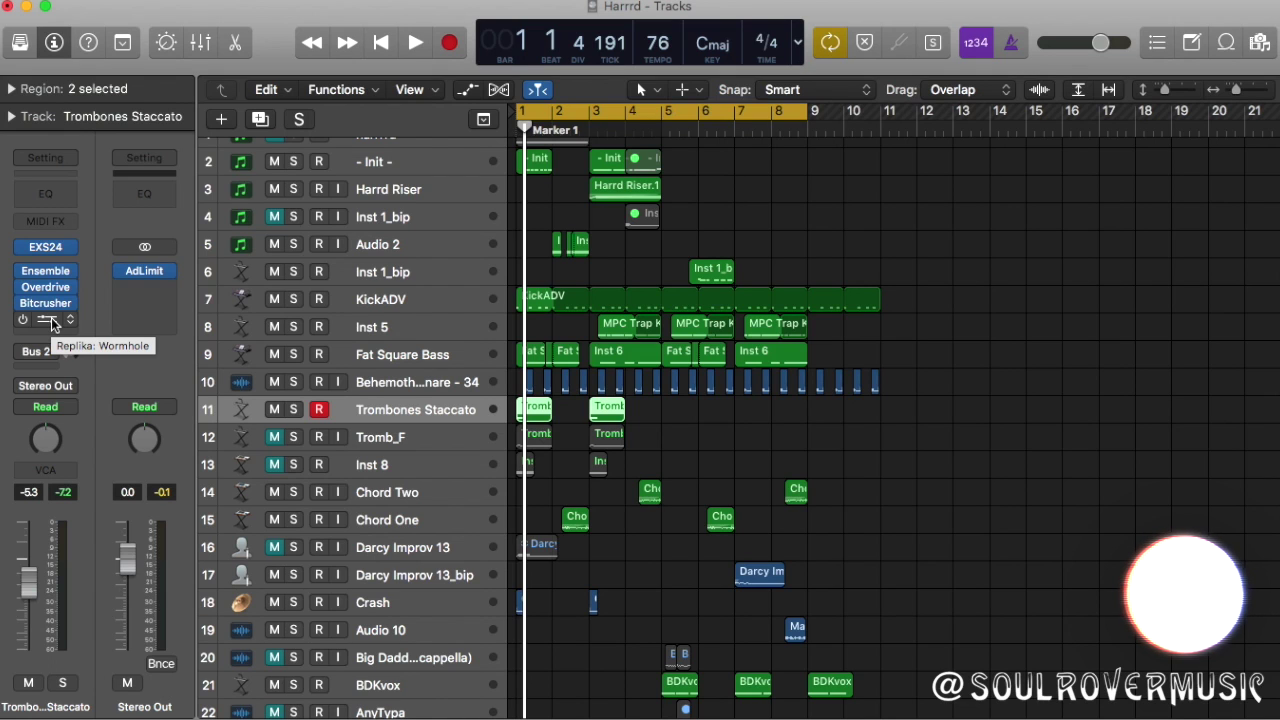
click(52, 321)
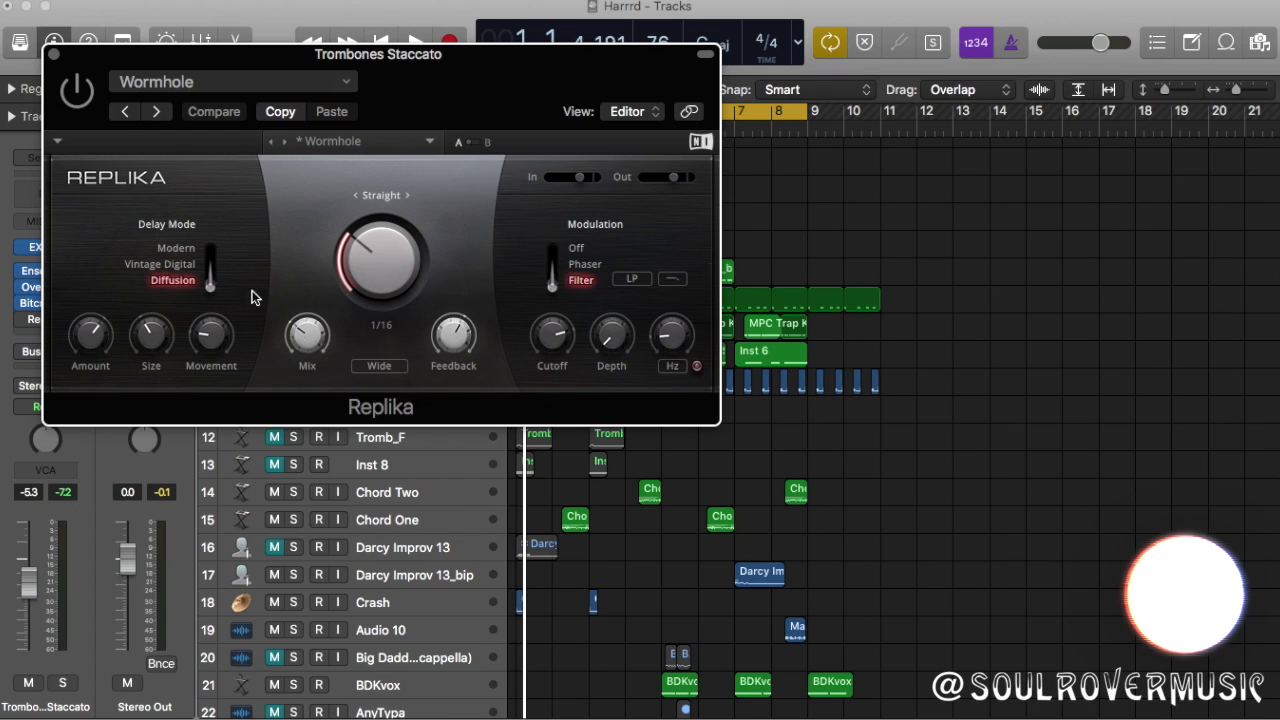
click(155, 84)
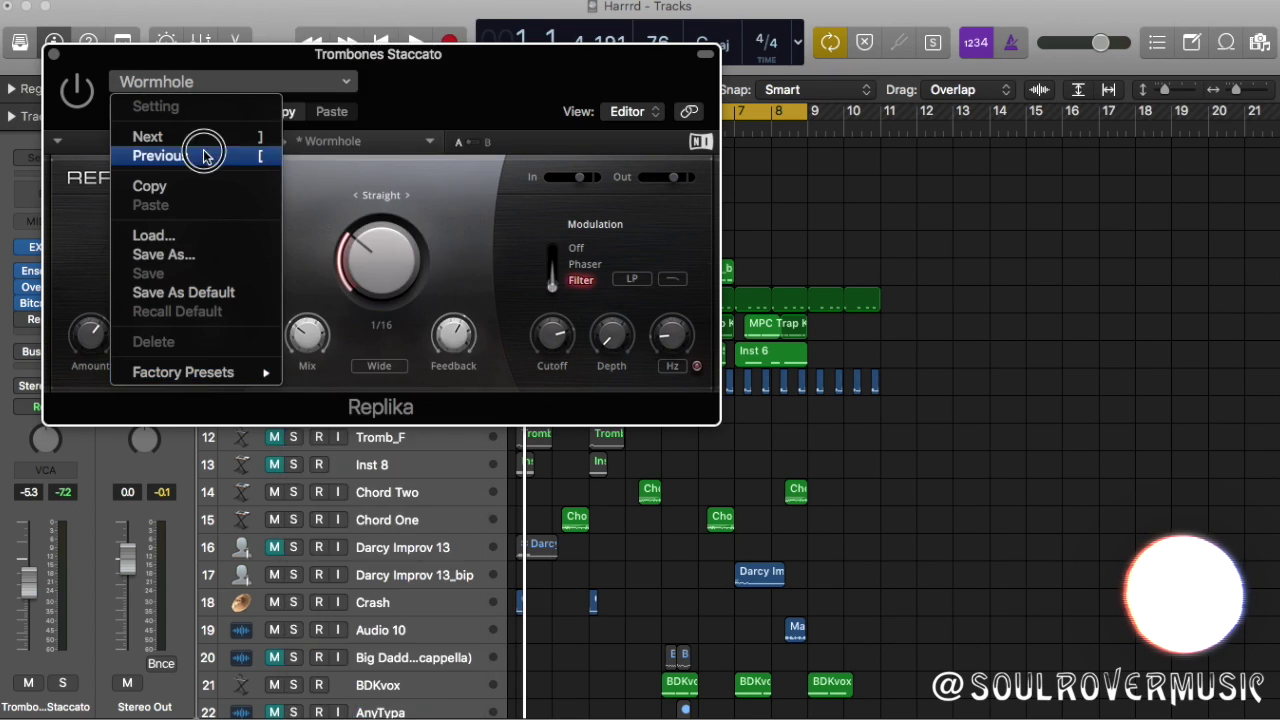
click(92, 236)
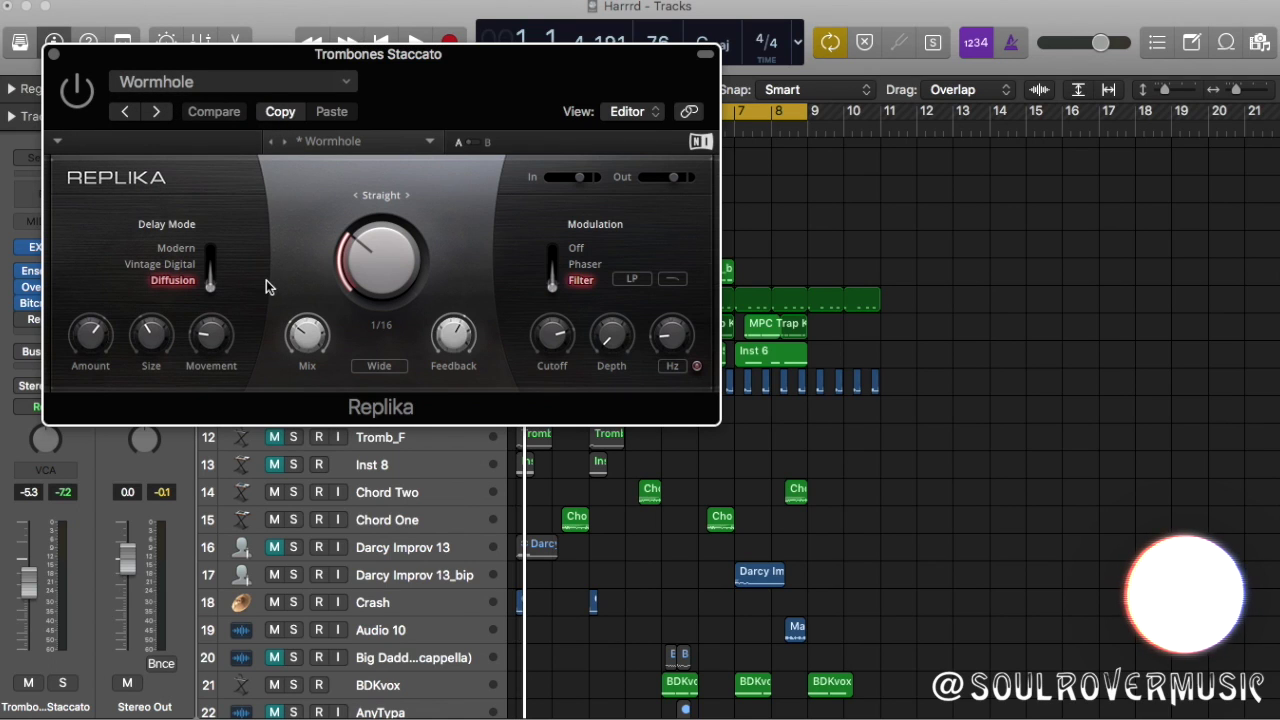
mouse_move(295, 345)
drag(298, 341, 246, 117)
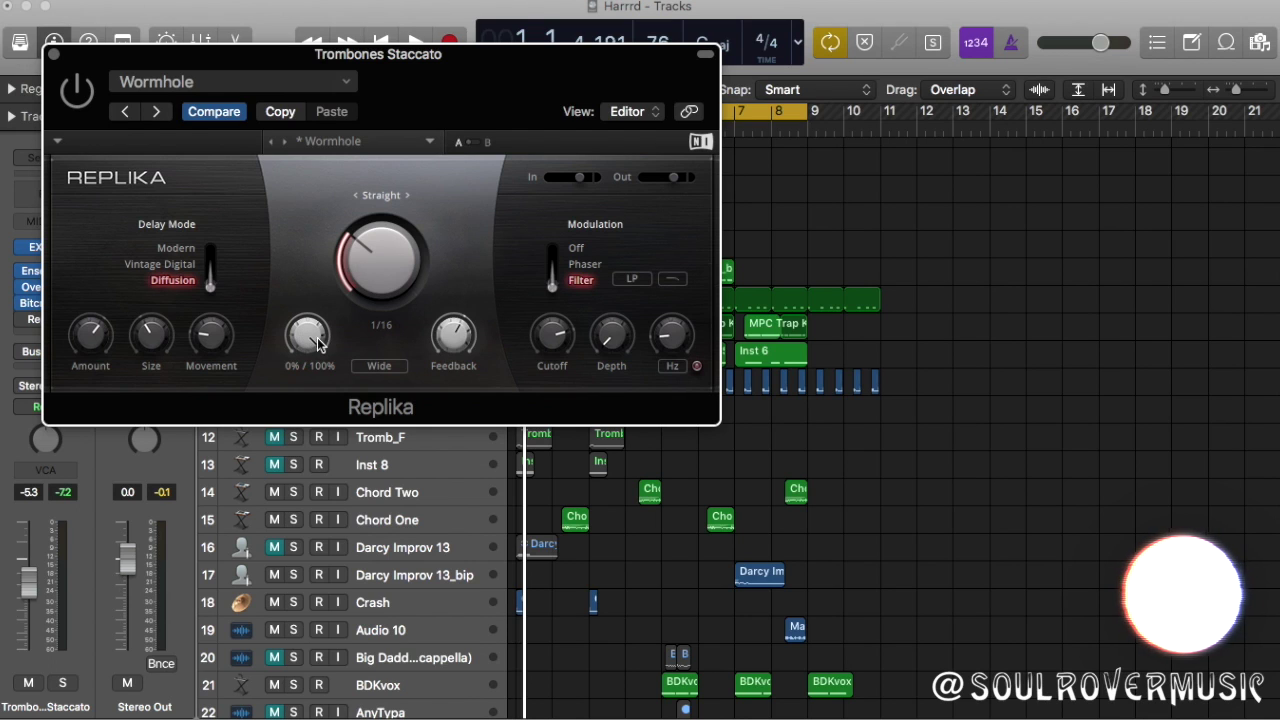
click(53, 56)
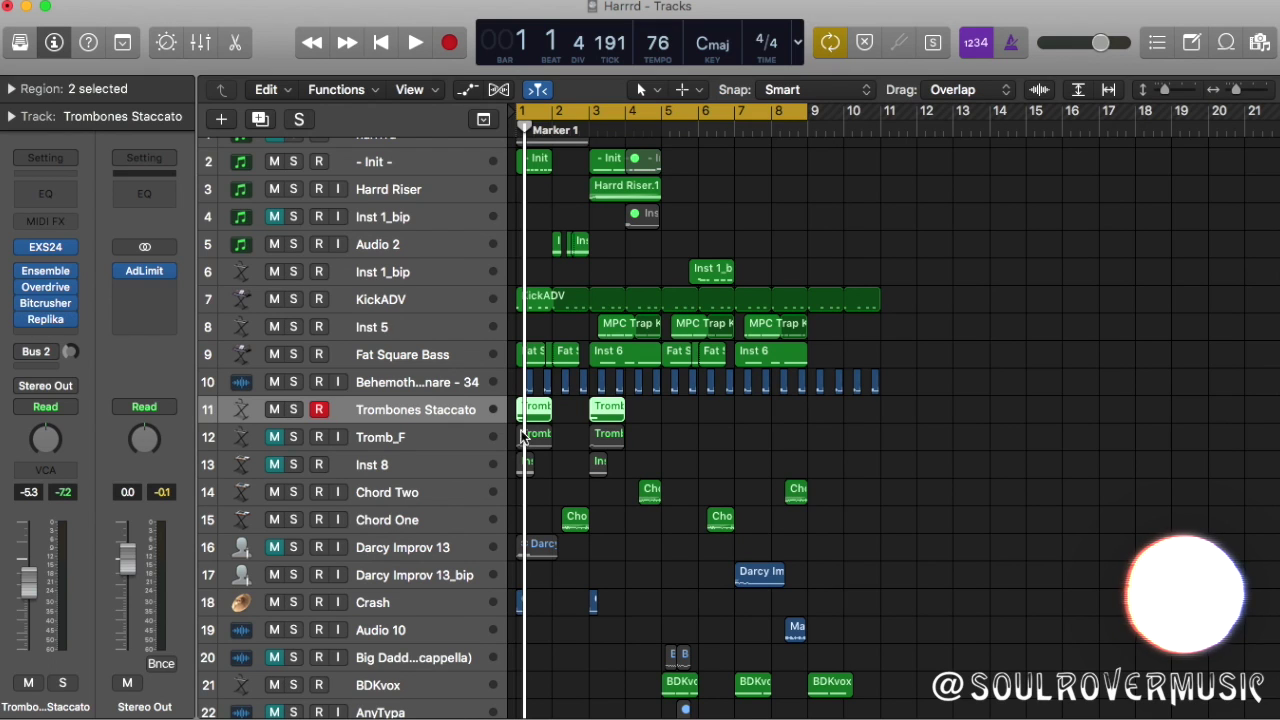
Mute Trombones Staccato, unmute Tromb_F and play the arrangement from the start
click(274, 410)
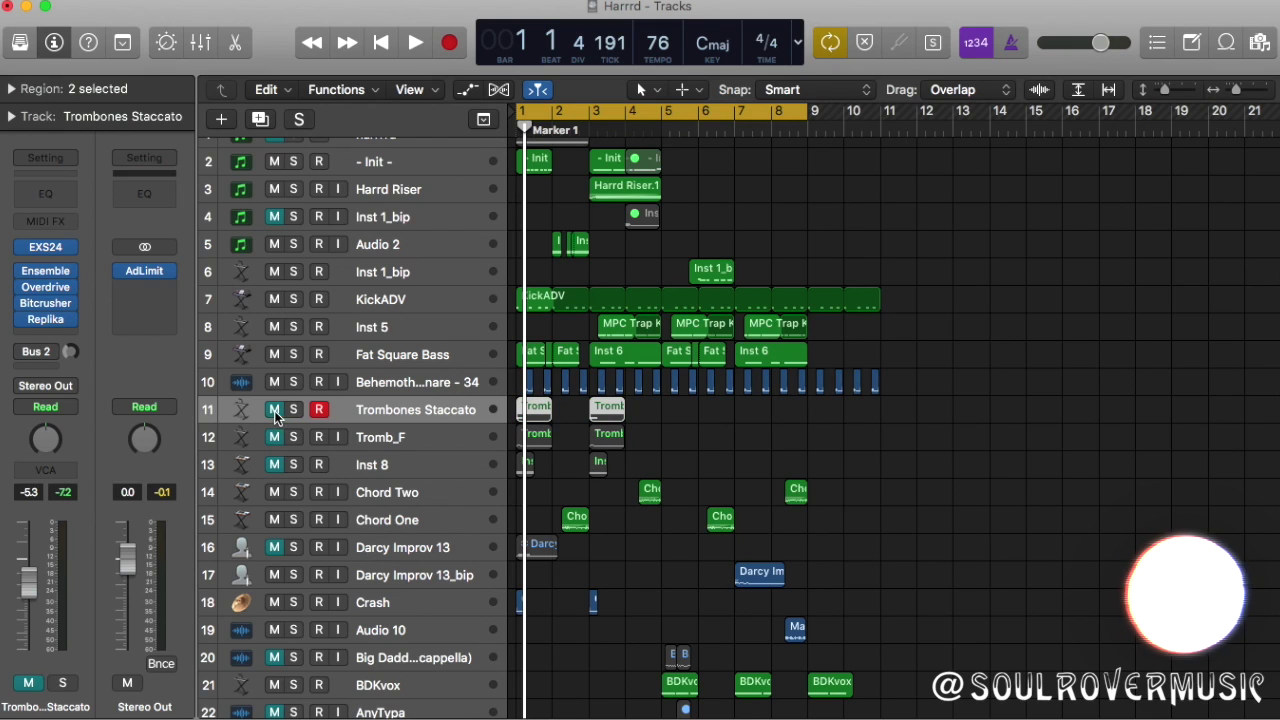
key(Return)
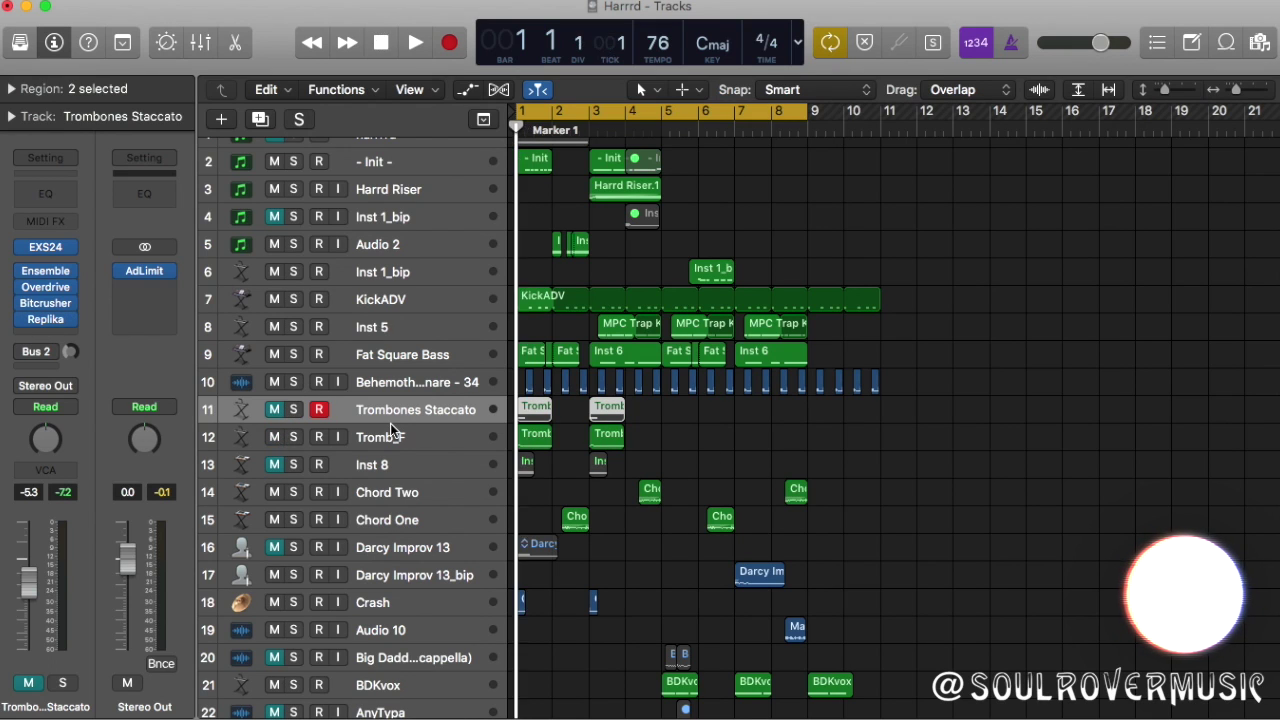
key(space)
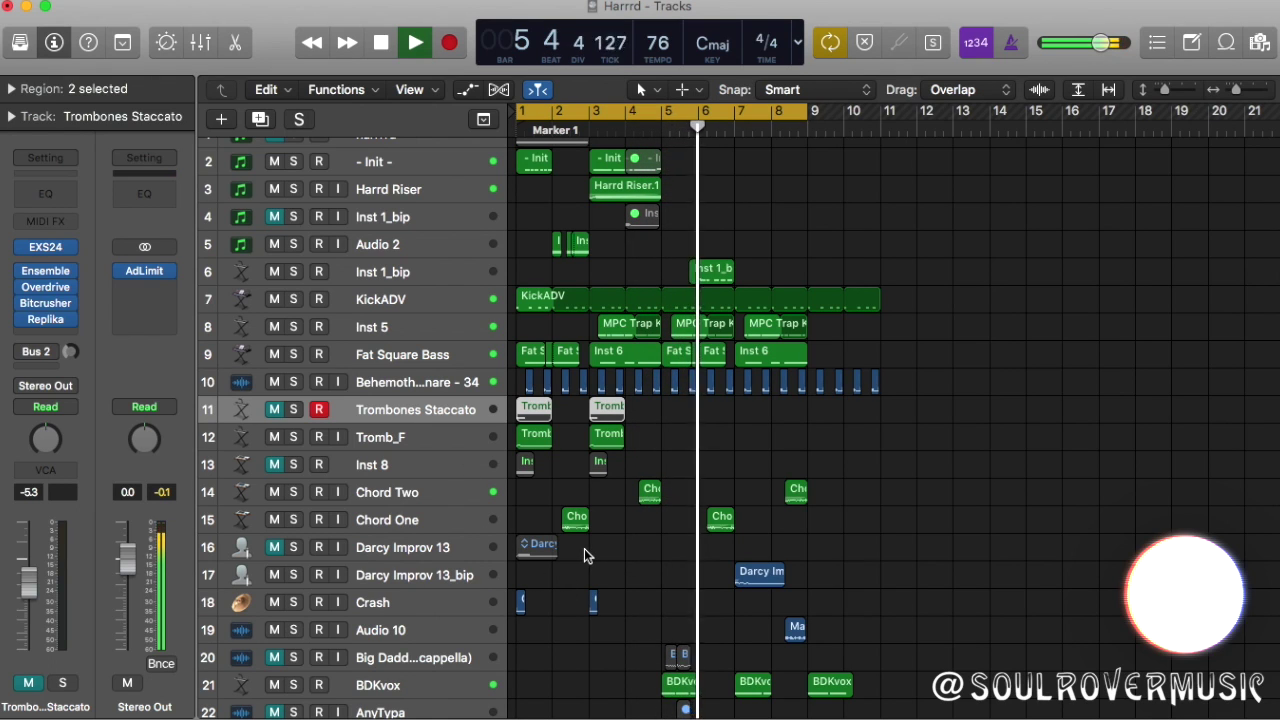
key(space)
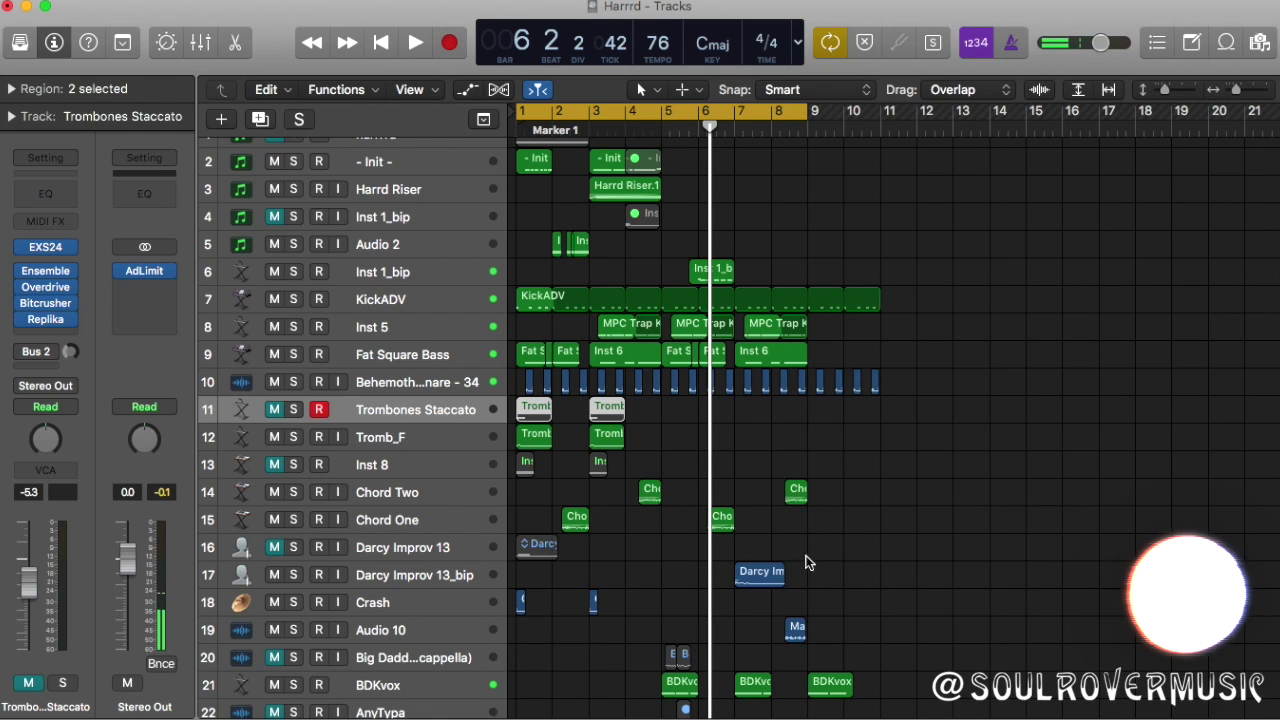
Make Trombones Staccato audible in place of Tromb_F, with its four insert effects bypassed
scroll(857, 450, down, 3)
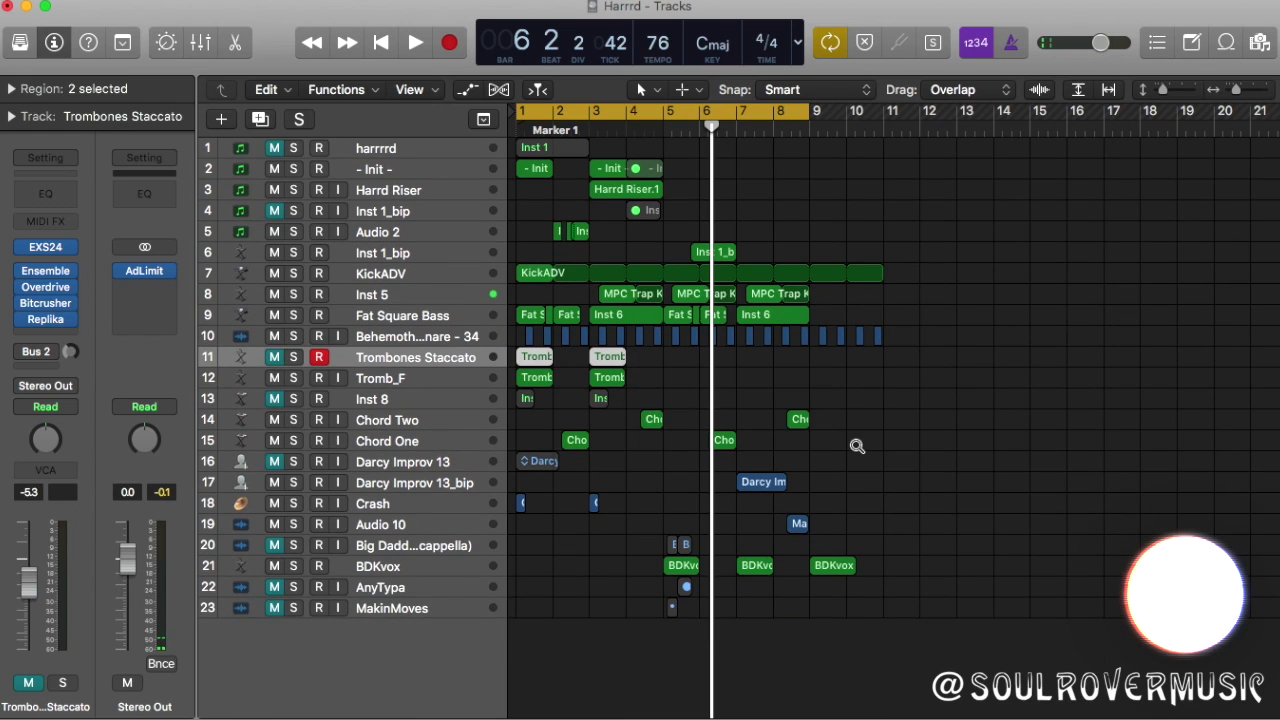
ctrl+alt+click(757, 290)
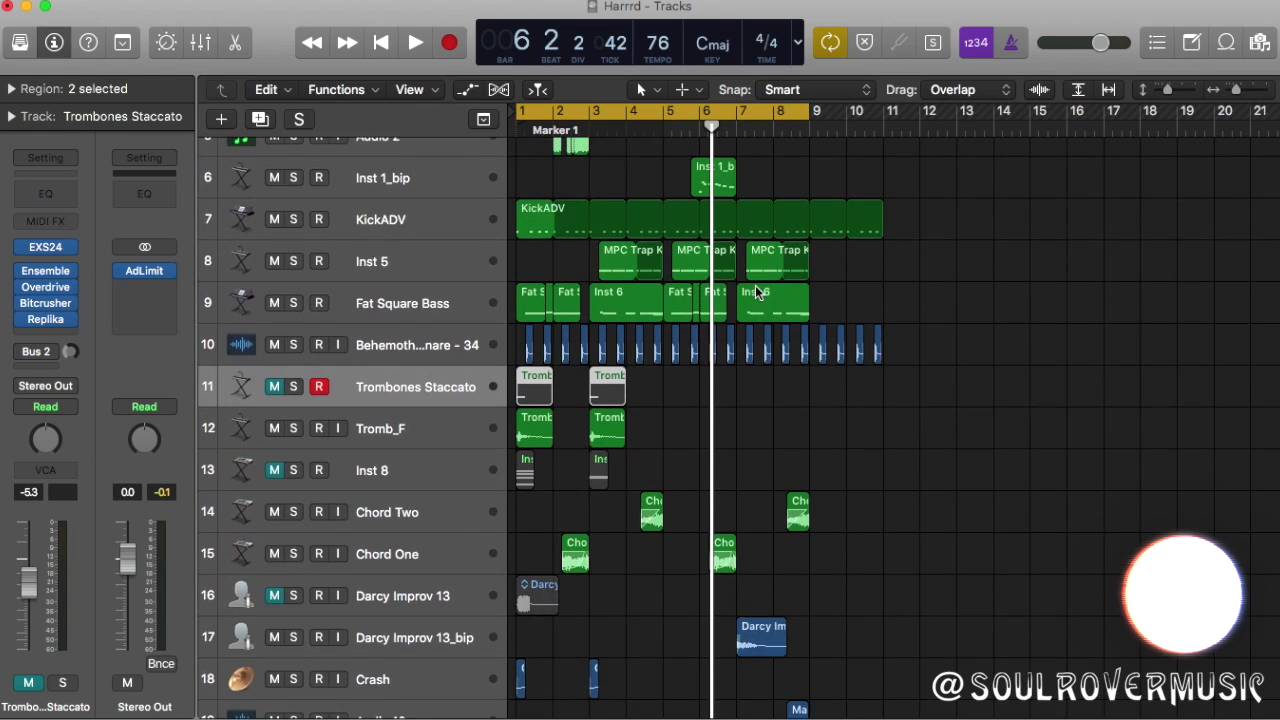
ctrl+alt+click(757, 292)
click(320, 440)
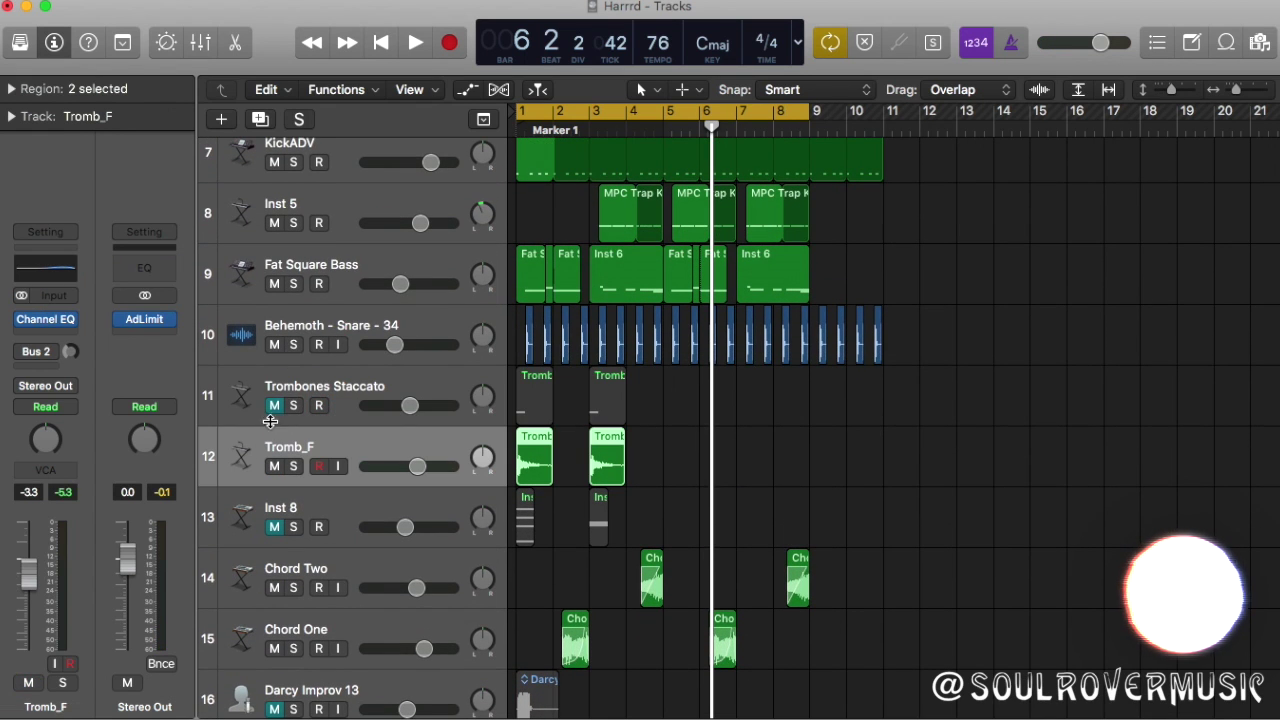
click(258, 382)
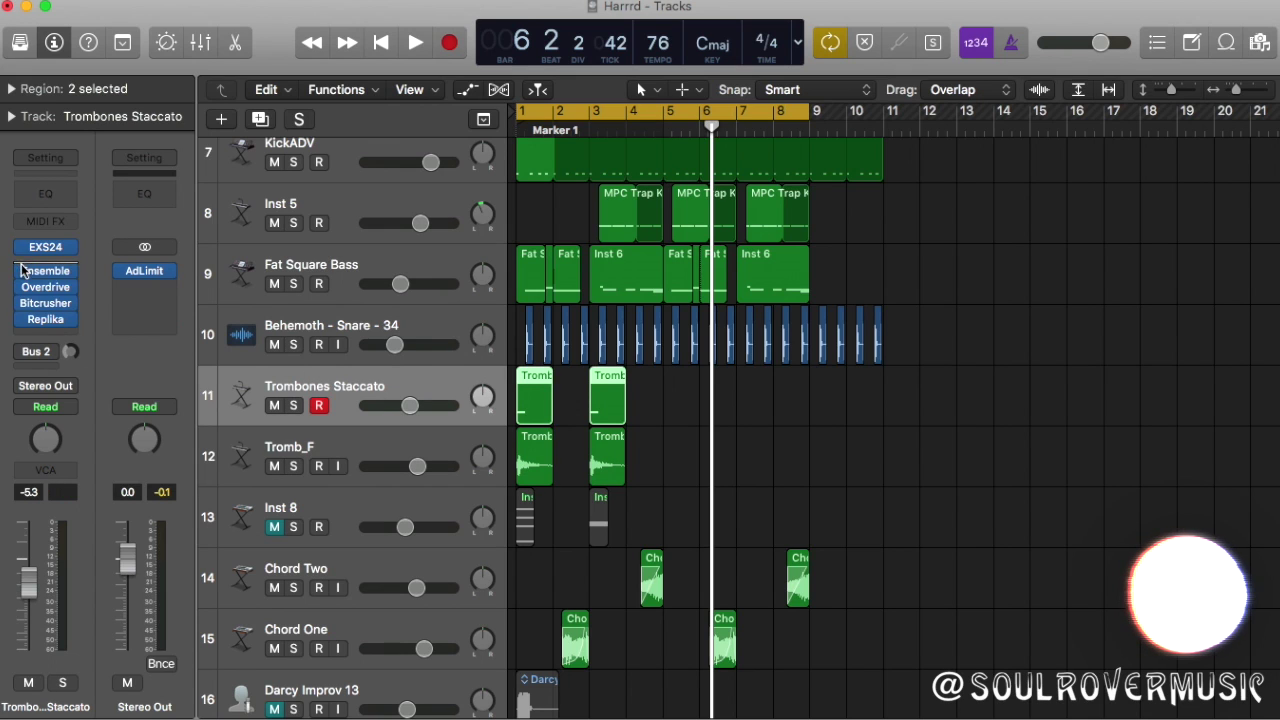
click(274, 466)
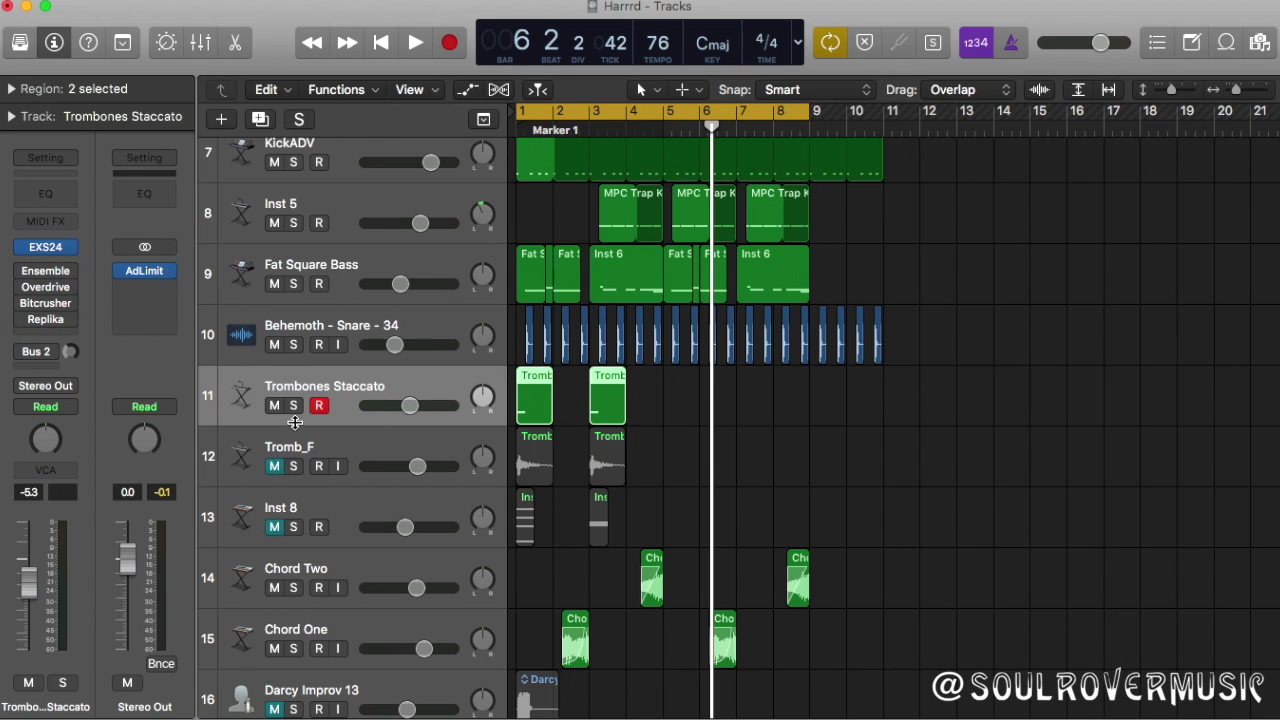
Audition the unprocessed Trombones Staccato part in solo from the start of the project
click(294, 405)
key(Return)
key(space)
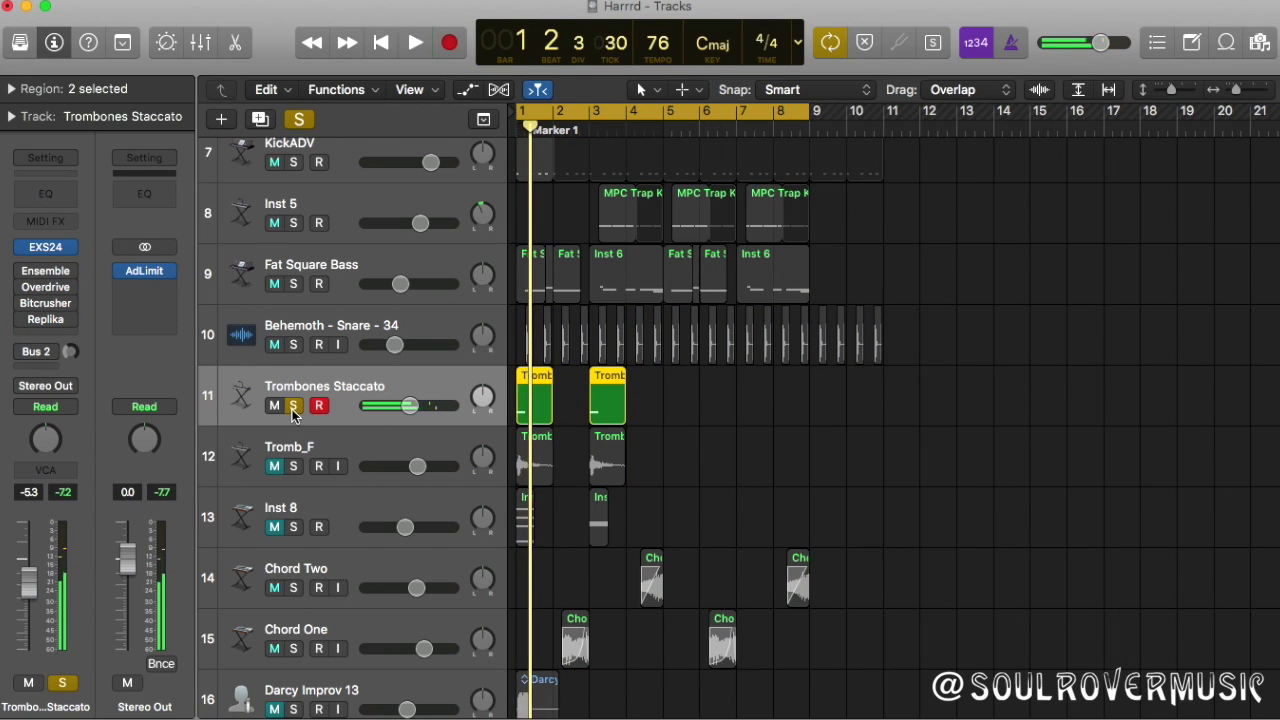
click(294, 405)
Switch back from Trombones Staccato to the Tromb_F track and play the mix from bar 1
click(274, 405)
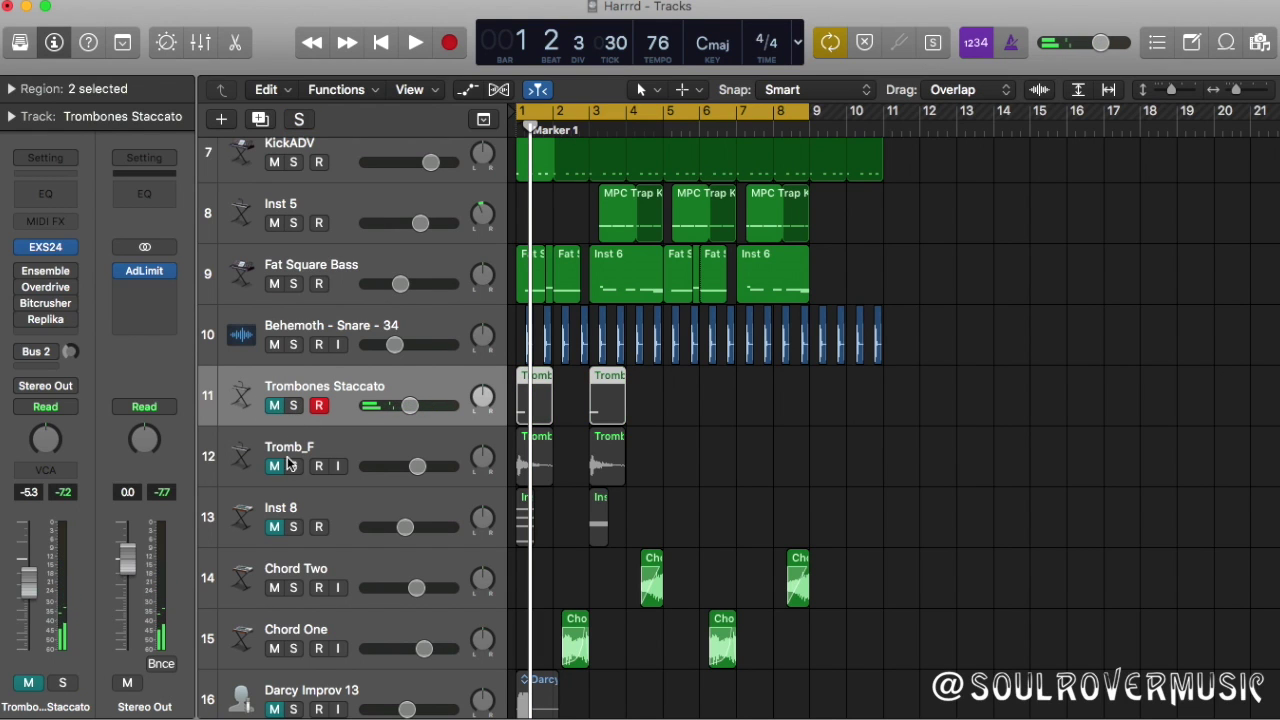
click(280, 466)
key(Return)
key(space)
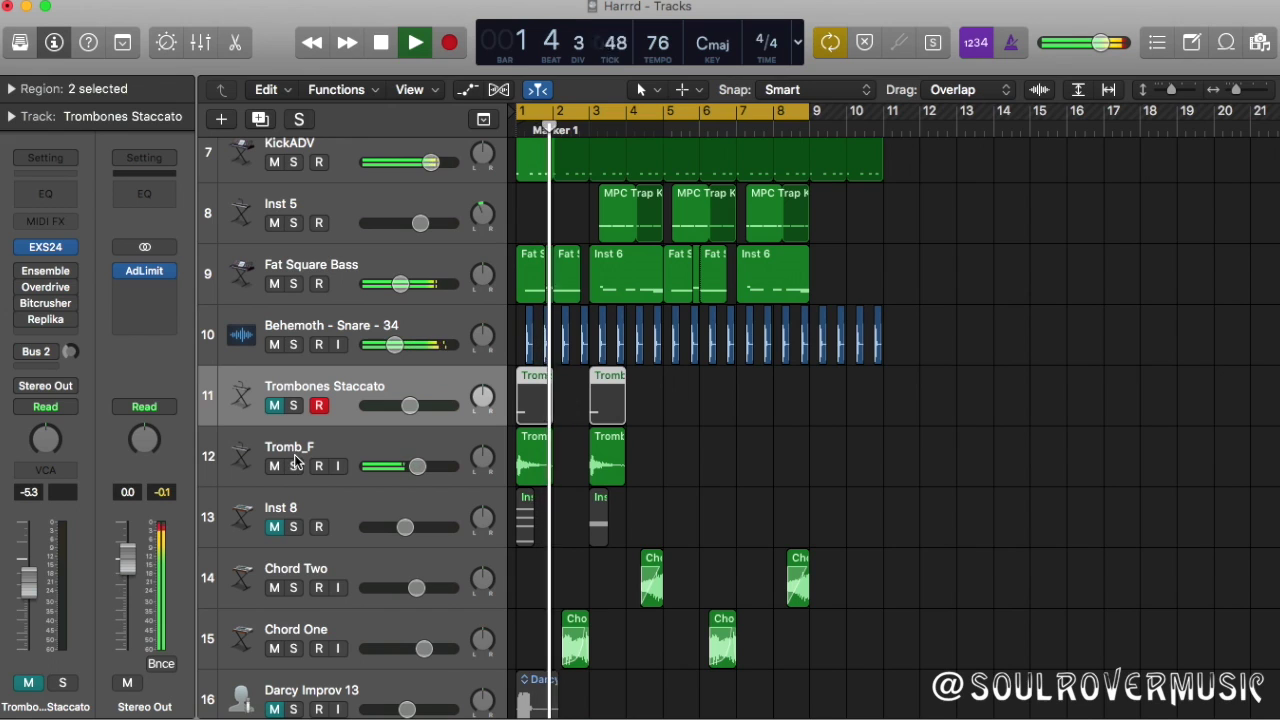
key(space)
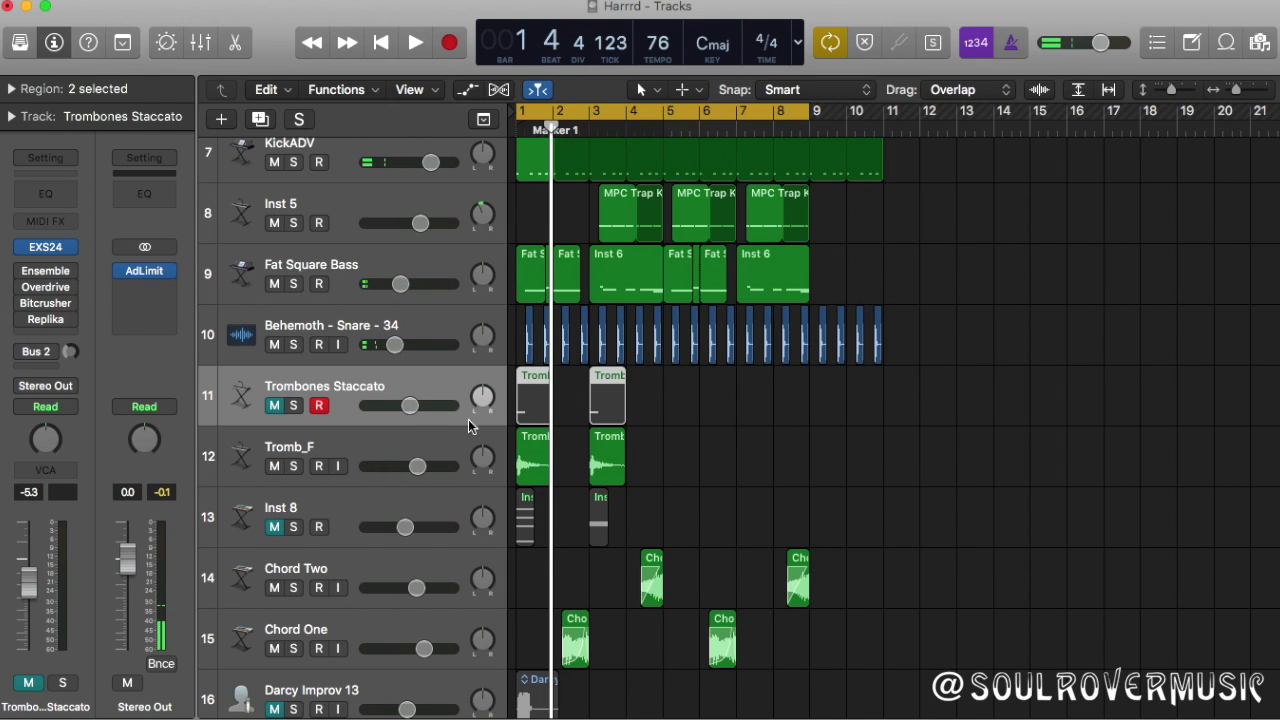
Select the muted vocal improvisation on track 16 to show its channel strip effects
scroll(468, 419, down, 10)
scroll(580, 434, up, 3)
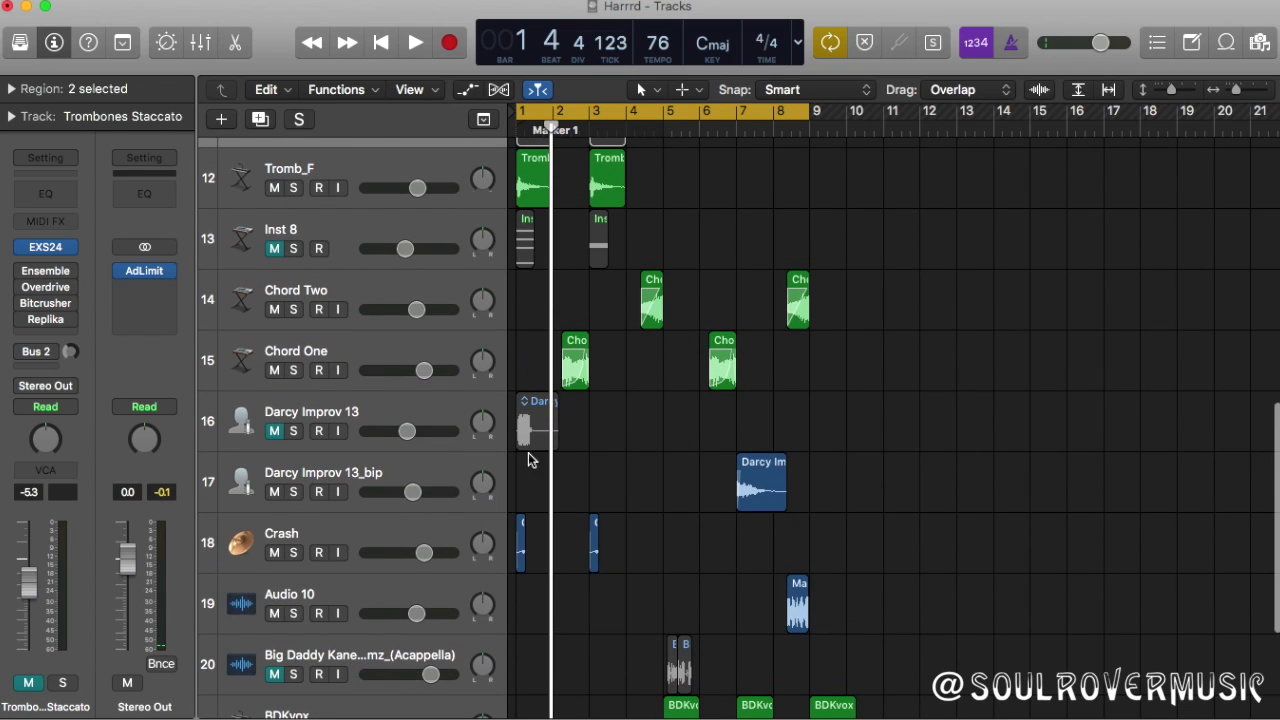
click(338, 410)
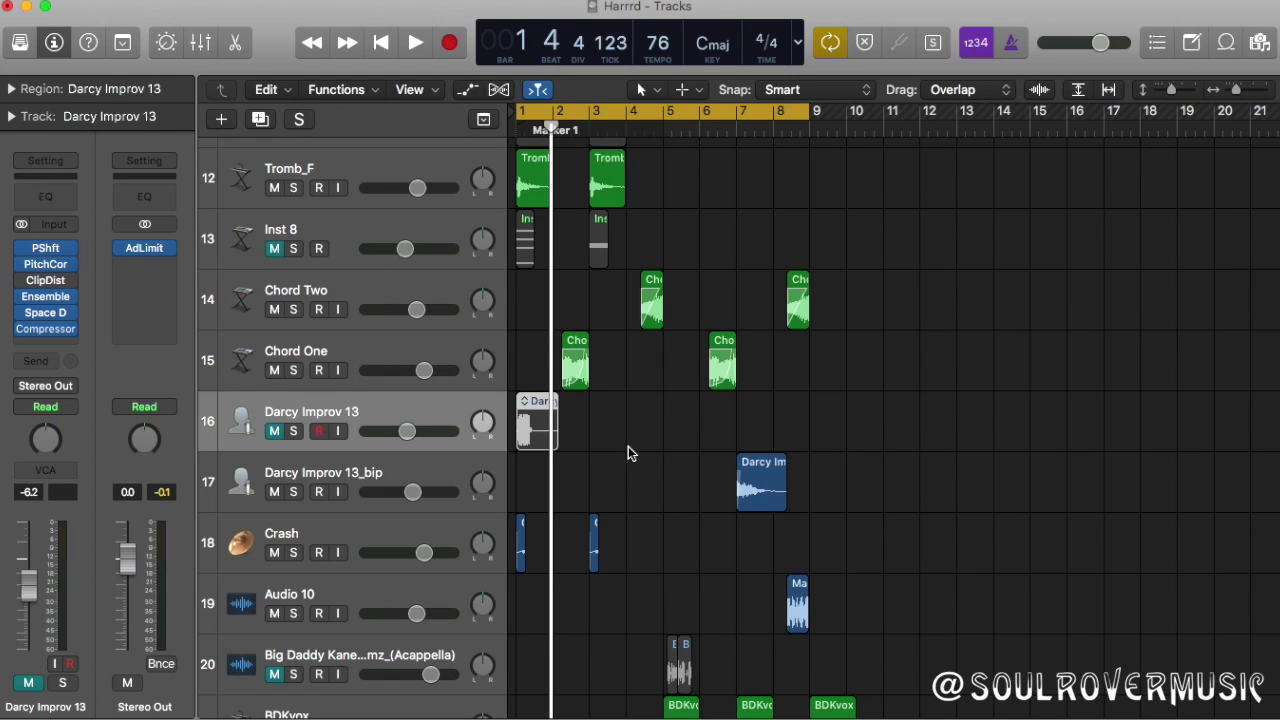
Unmute and solo the vocal improvisation on track 16, bypass its insert effects, and audition it from bar 1
click(277, 435)
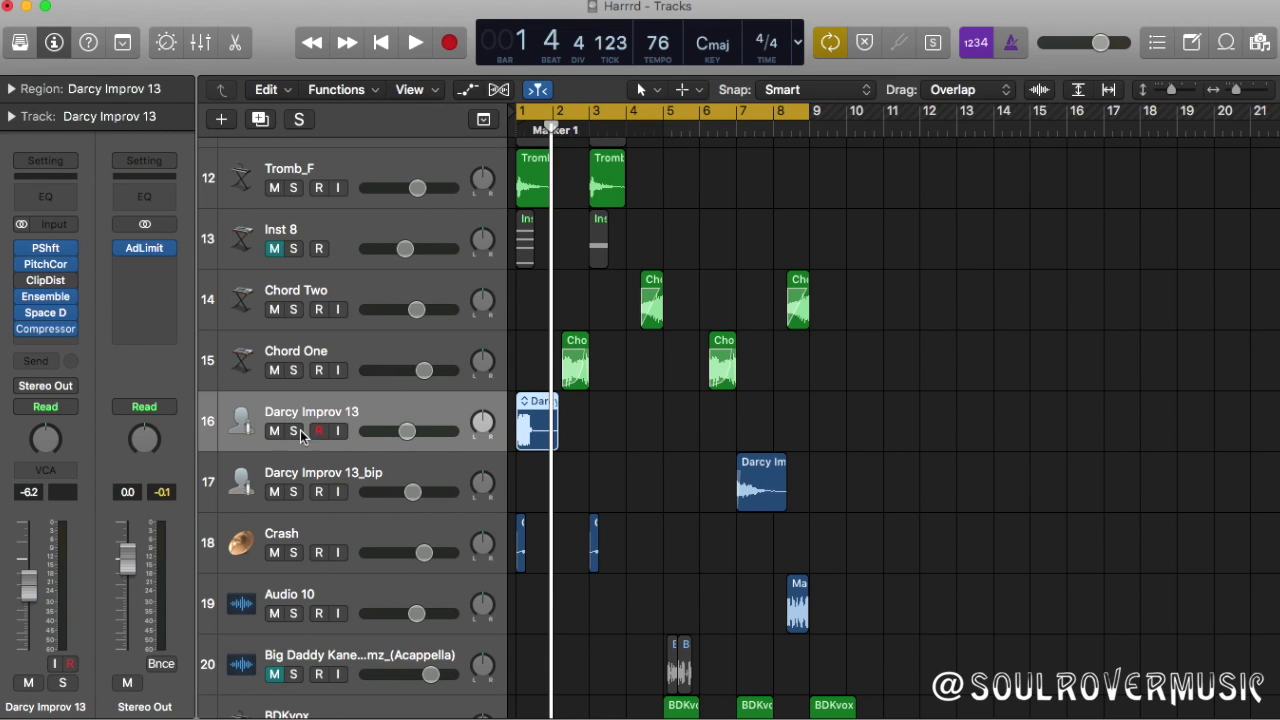
click(295, 433)
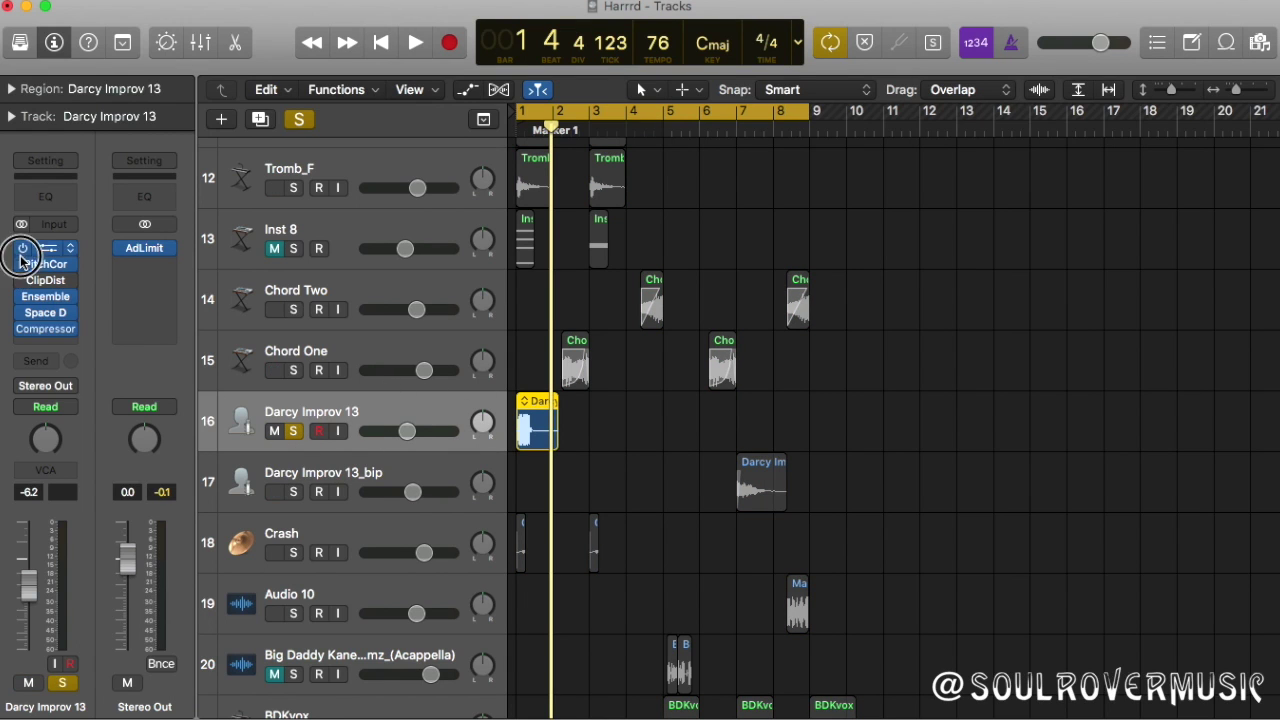
drag(22, 250, 40, 335)
key(Return)
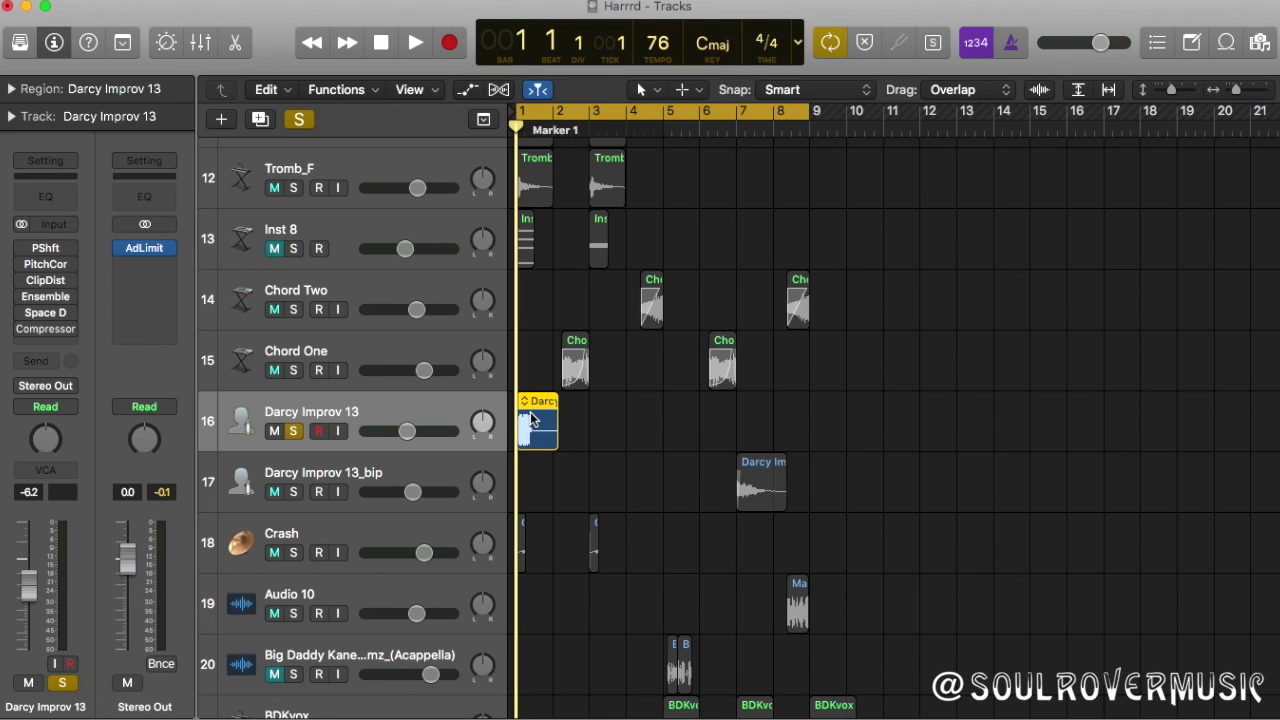
key(space)
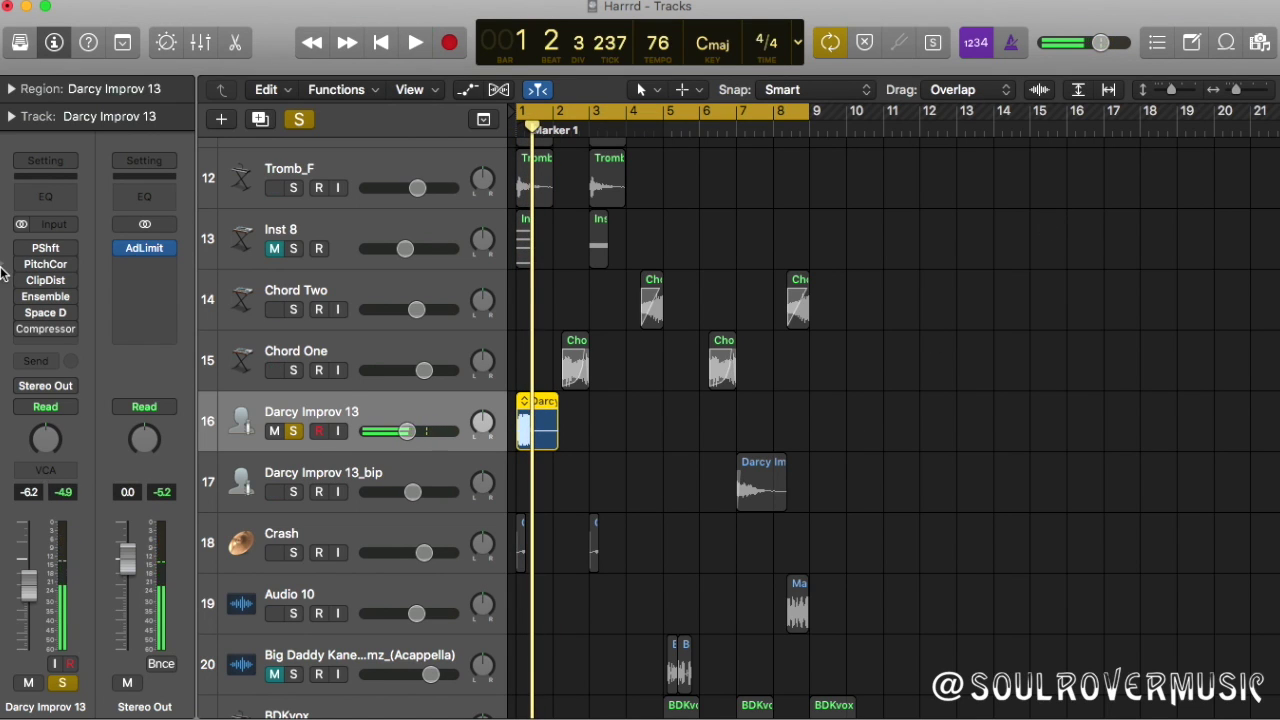
Reactivate the PShft, PitchCor, Ensemble, Space D and Compressor inserts on track 16 and inspect the Pitch Correction settings
drag(24, 248, 28, 274)
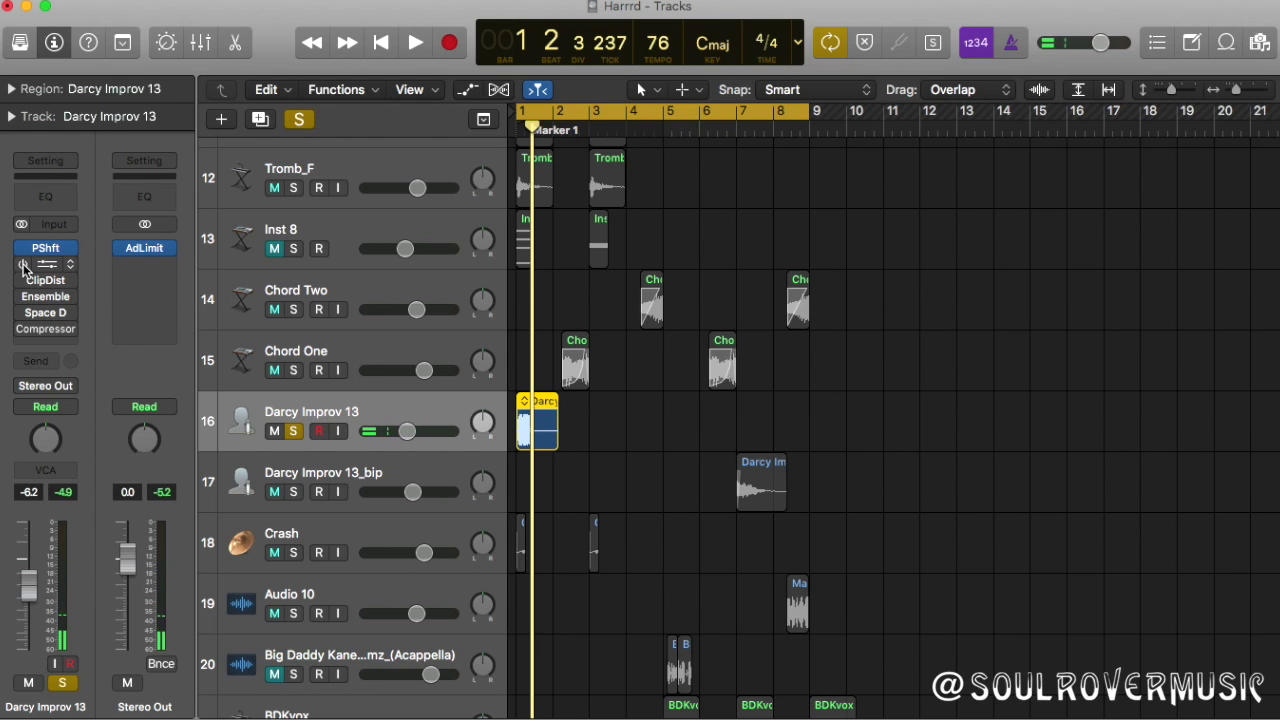
click(23, 264)
click(47, 265)
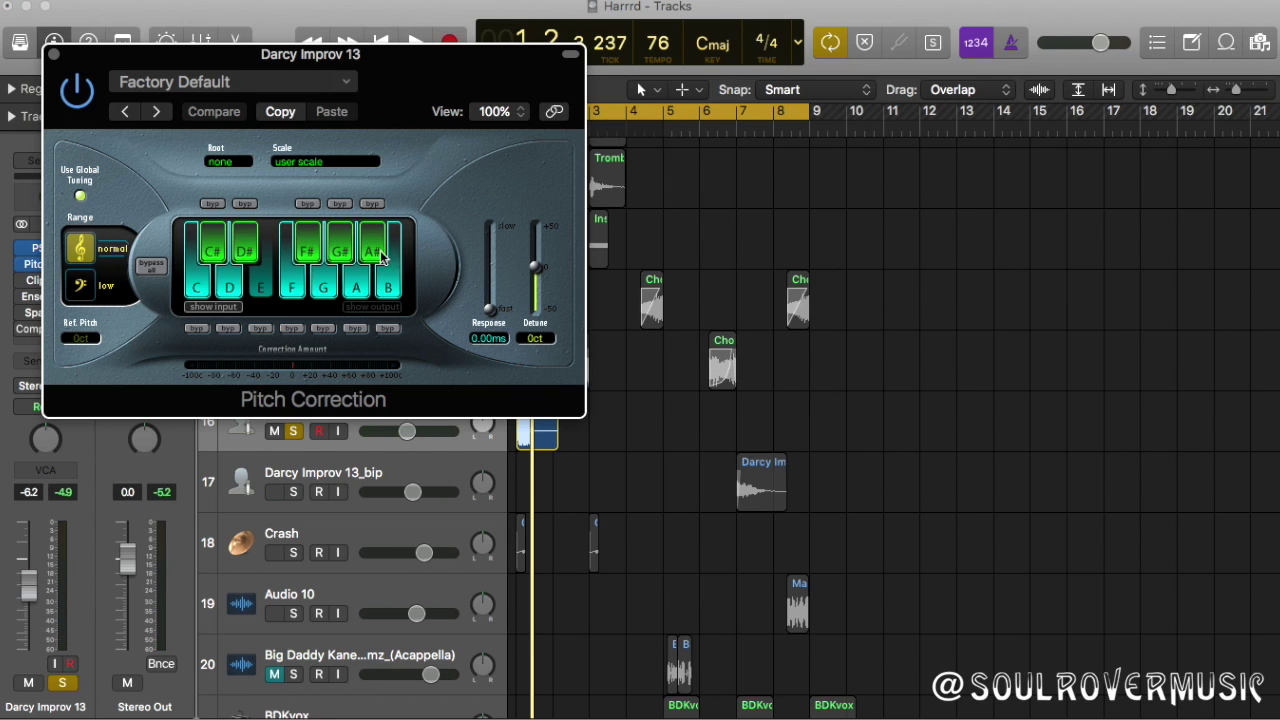
click(53, 54)
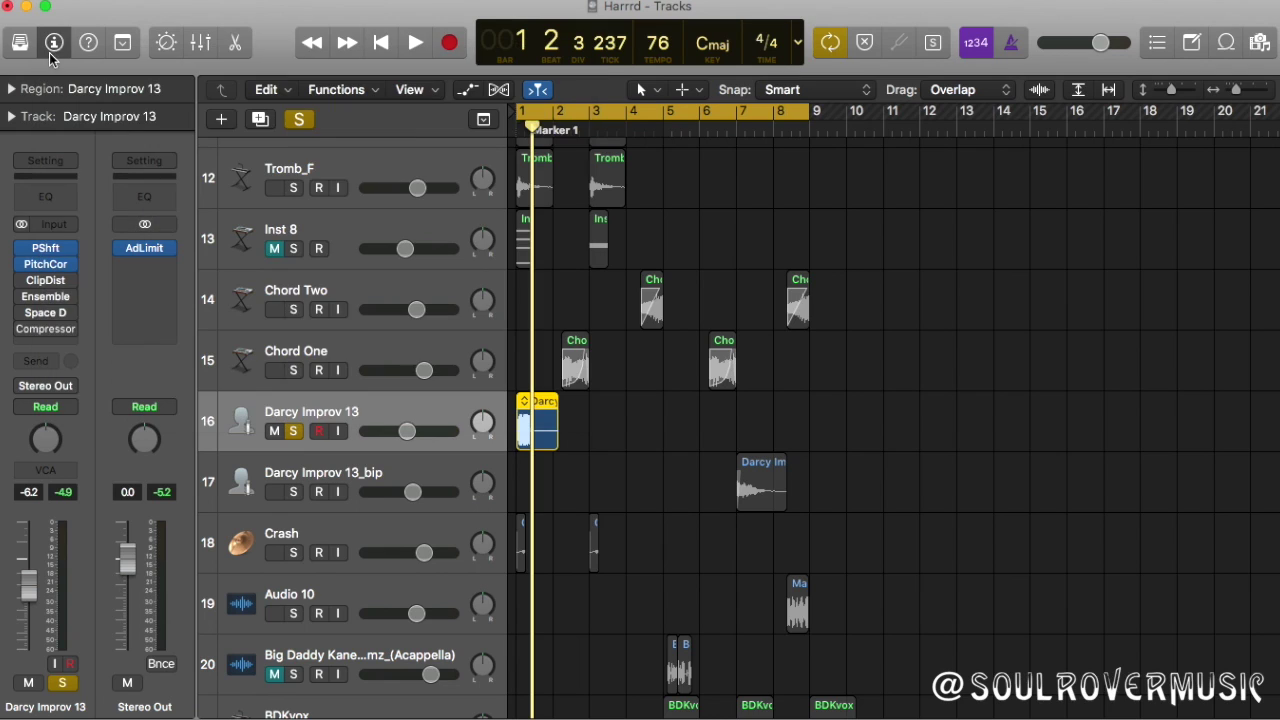
click(38, 281)
click(28, 297)
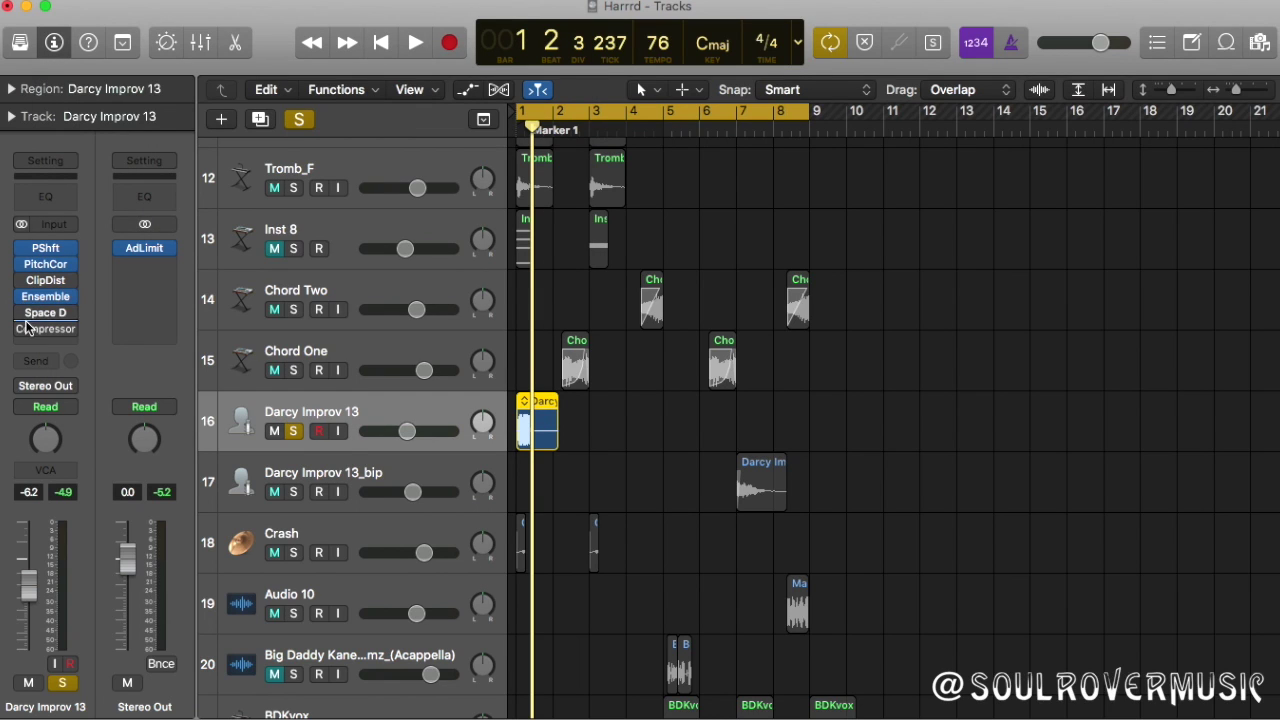
click(30, 311)
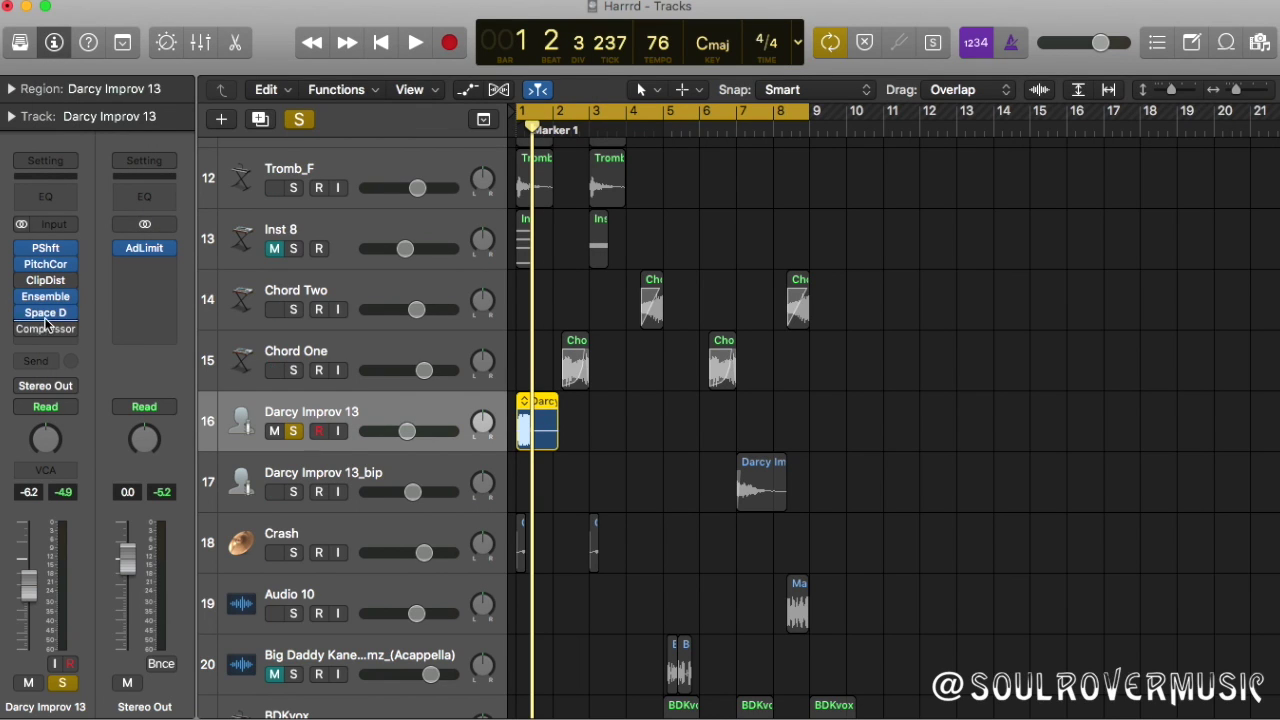
click(30, 329)
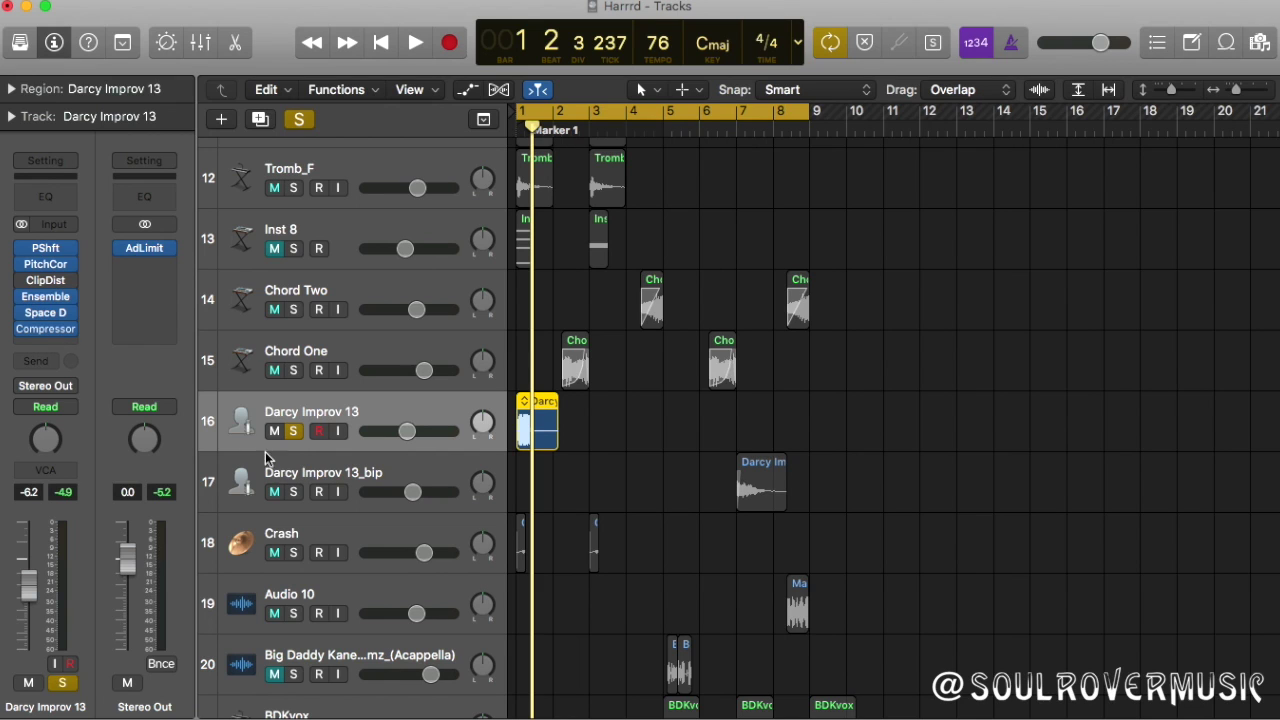
Audition the processed vocal improvisation in solo and bounce its region in place to a new track
key(space)
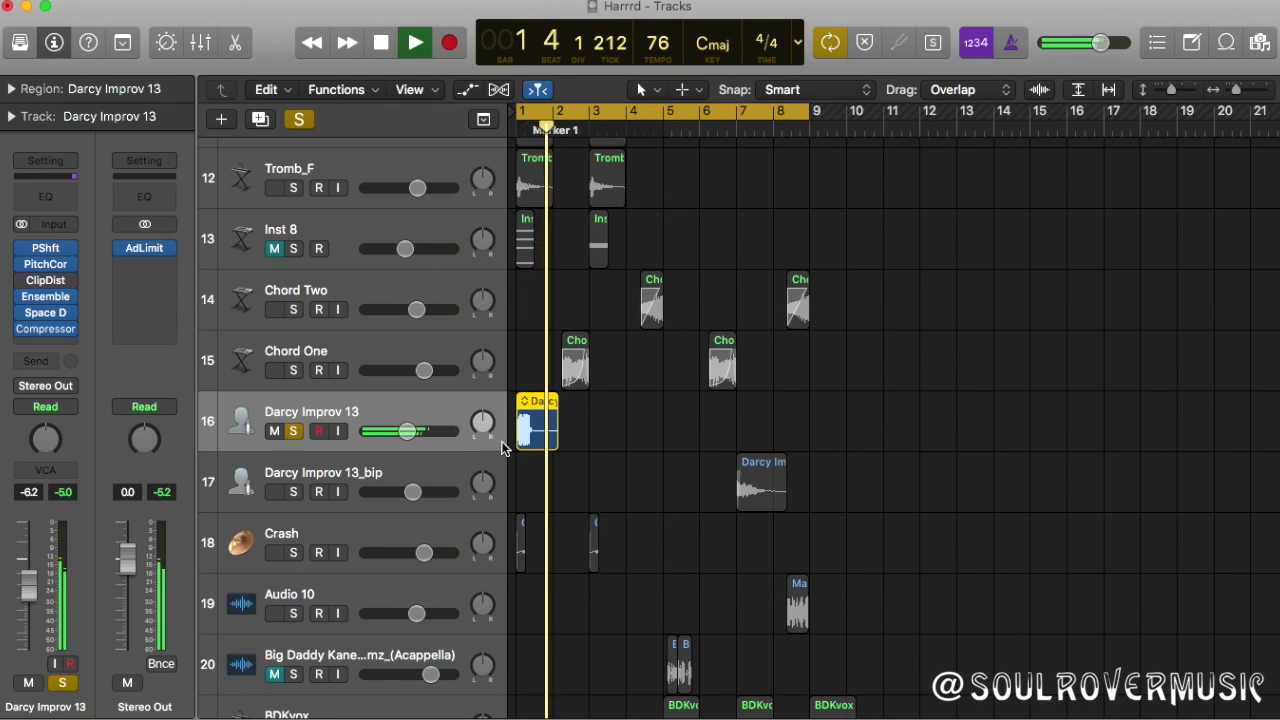
drag(588, 428, 530, 456)
key(space)
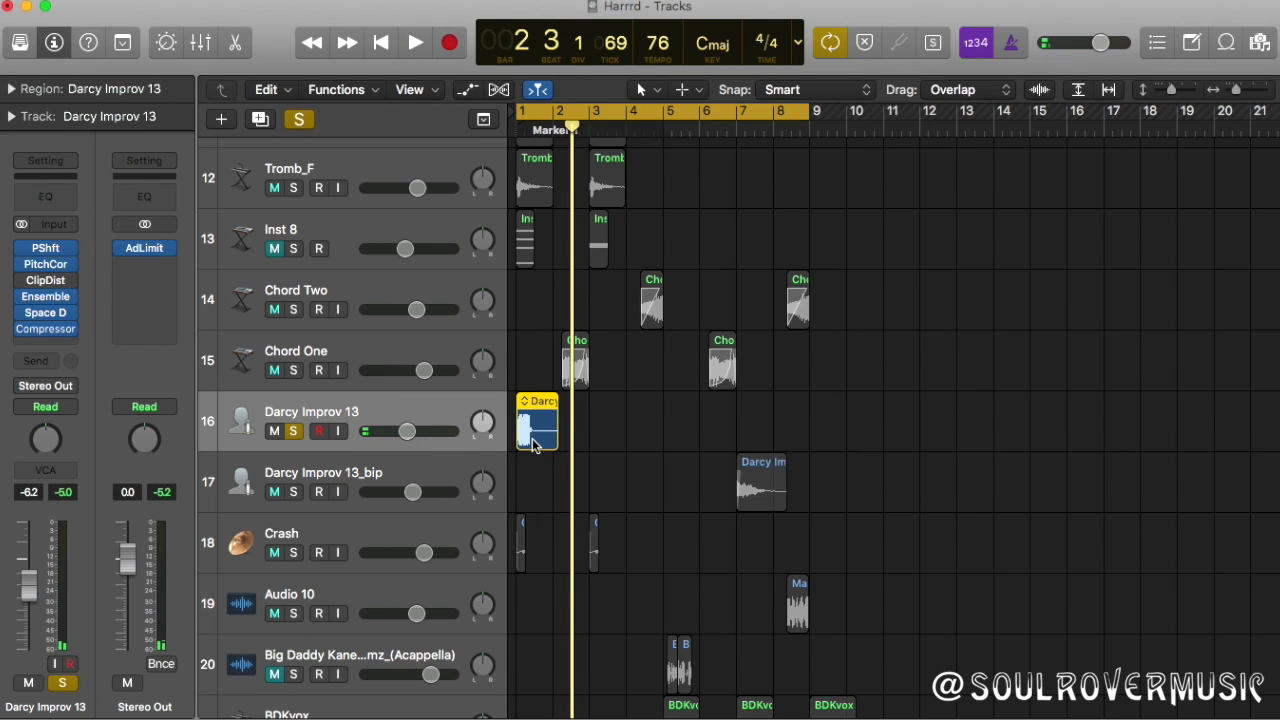
key(ctrl+b)
key(Return)
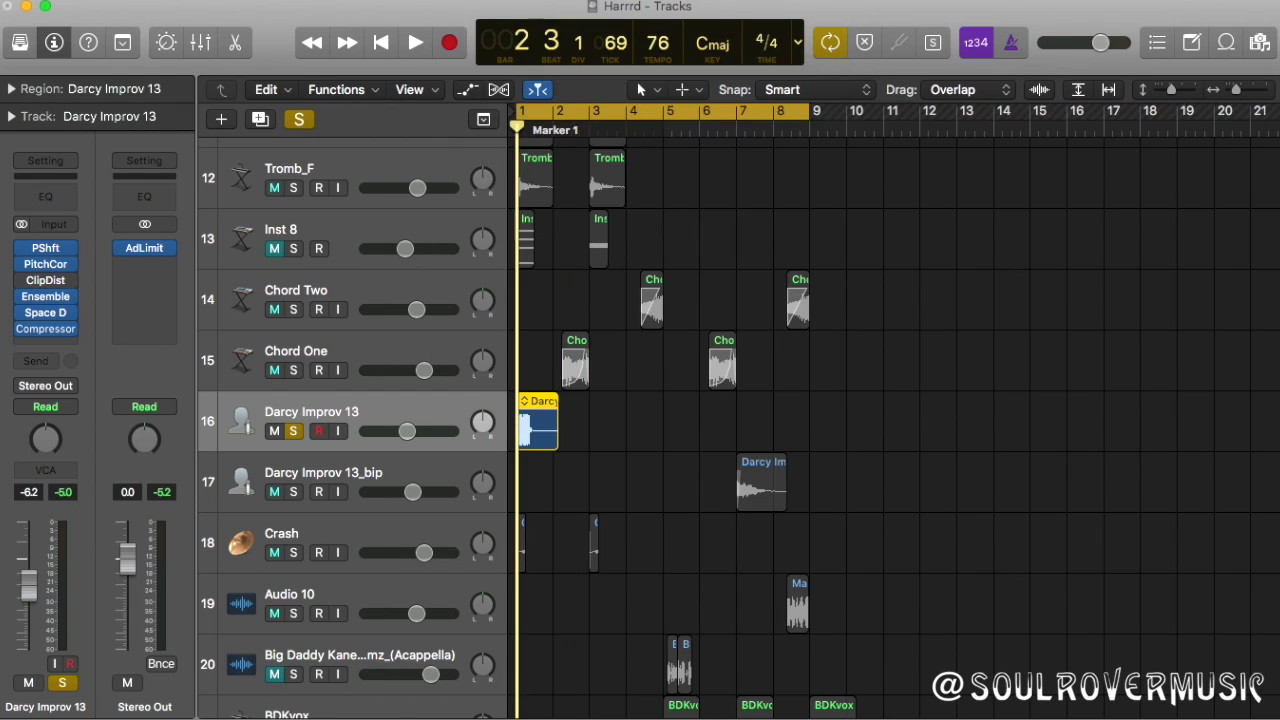
Split the bounced vocal region on track 17 shortly after beat 2 of bar 1 and delete its opening piece
click(530, 485)
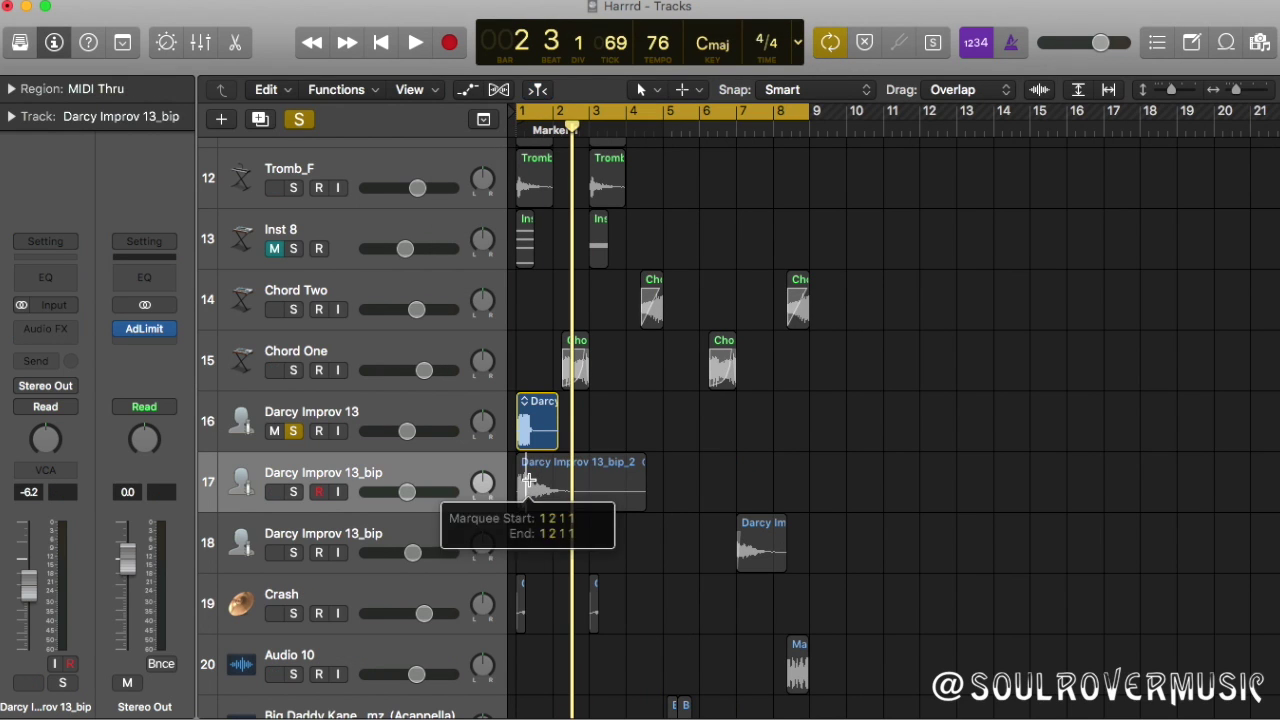
scroll(605, 465, right, 4)
scroll(604, 462, left, 5)
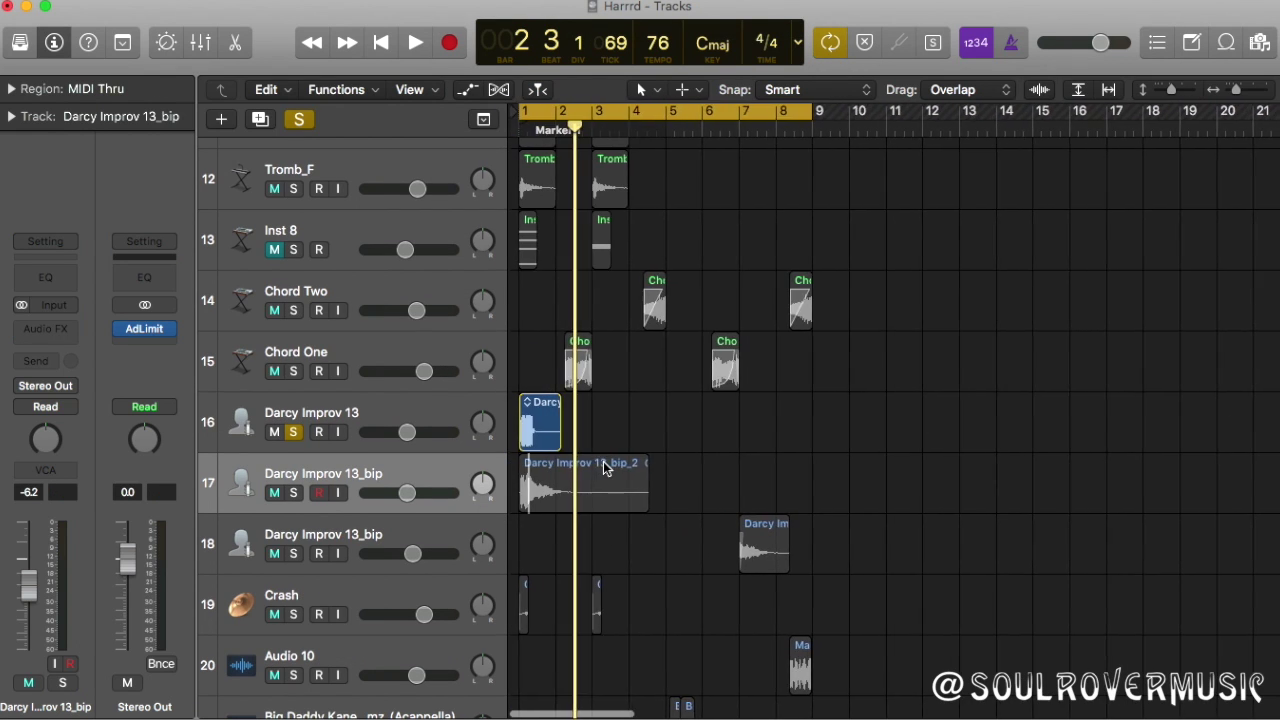
scroll(604, 462, up, 8)
super+click(567, 470)
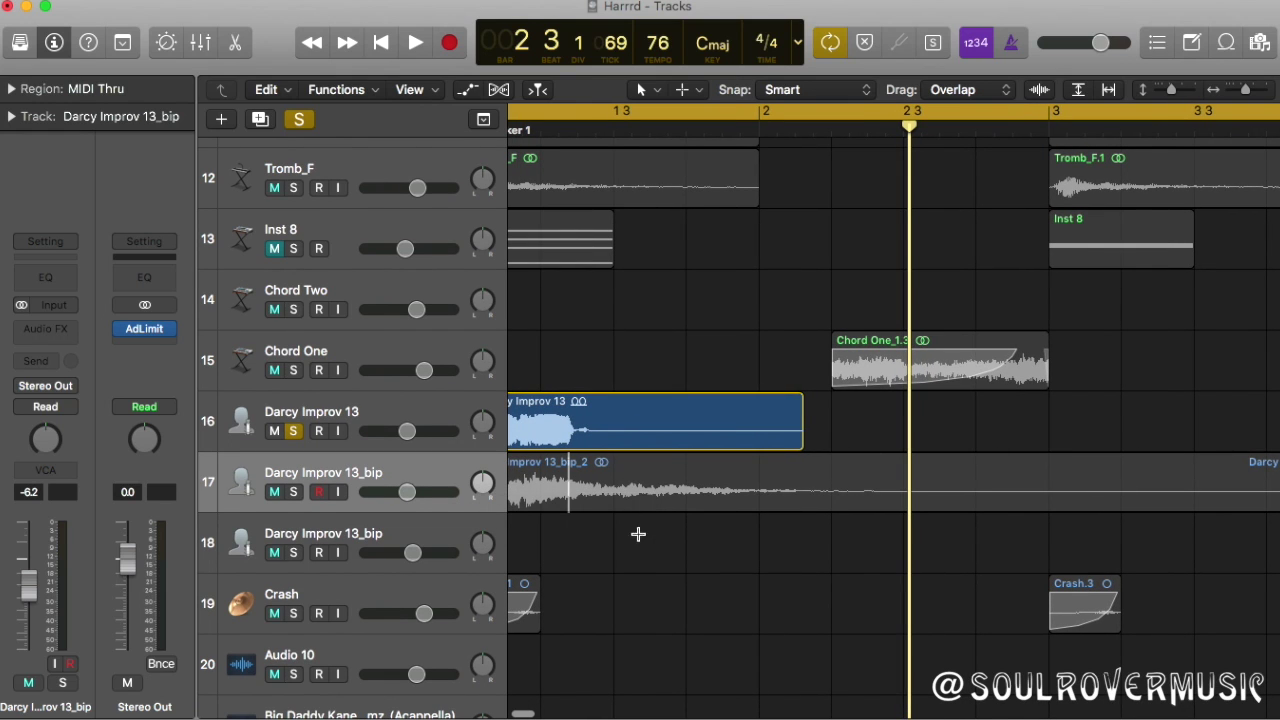
key(super+t)
click(550, 470)
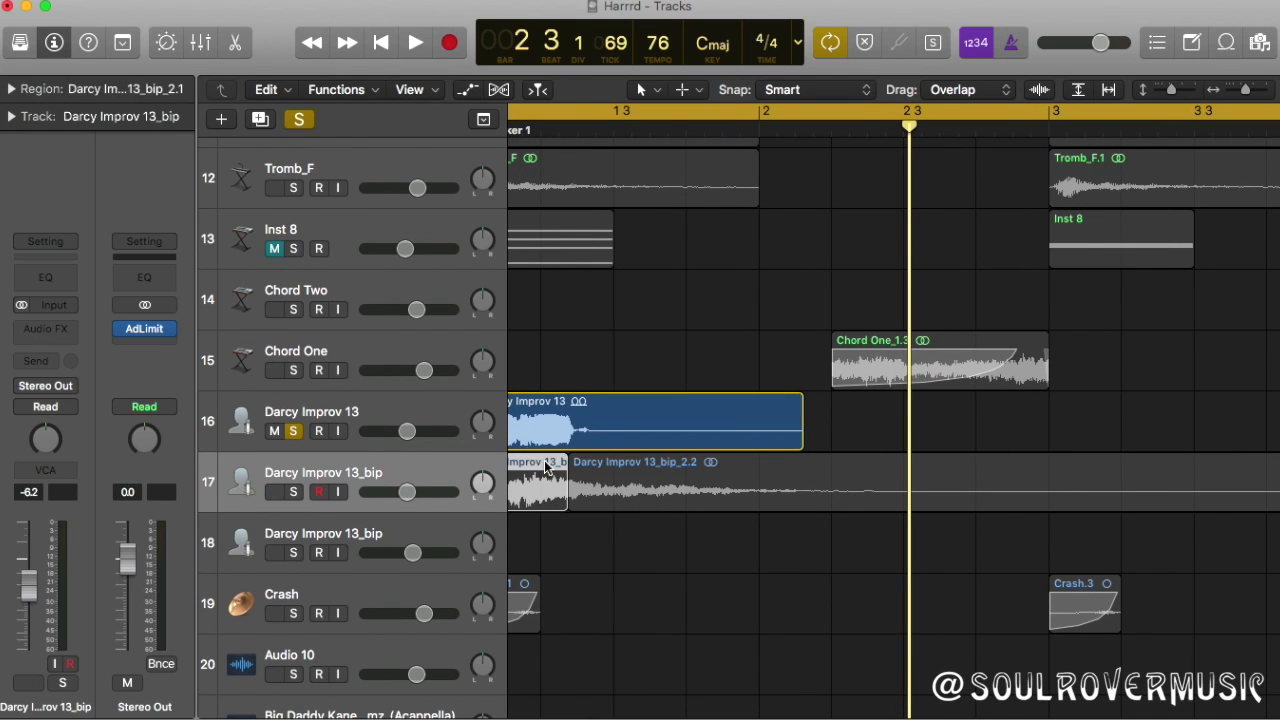
key(Delete)
scroll(533, 500, down, 5)
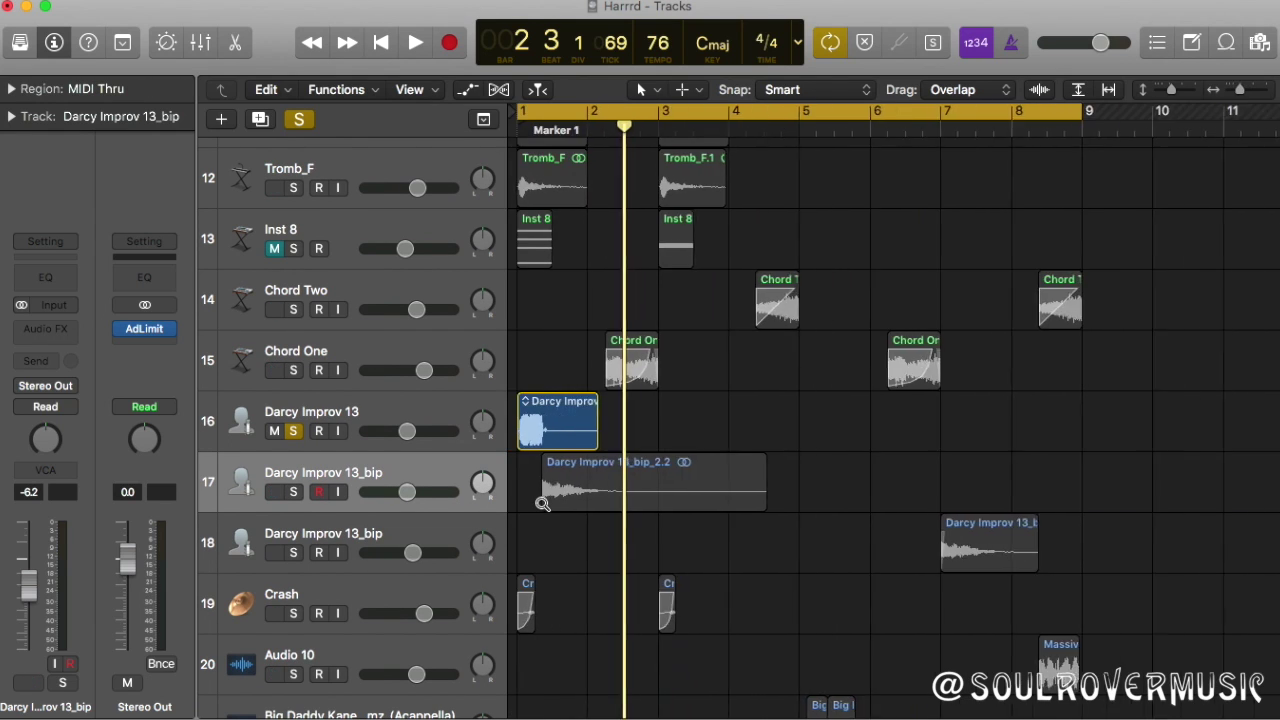
Move the remaining bounced vocal region to the start of bar 7 and mute track 17
drag(559, 492, 948, 505)
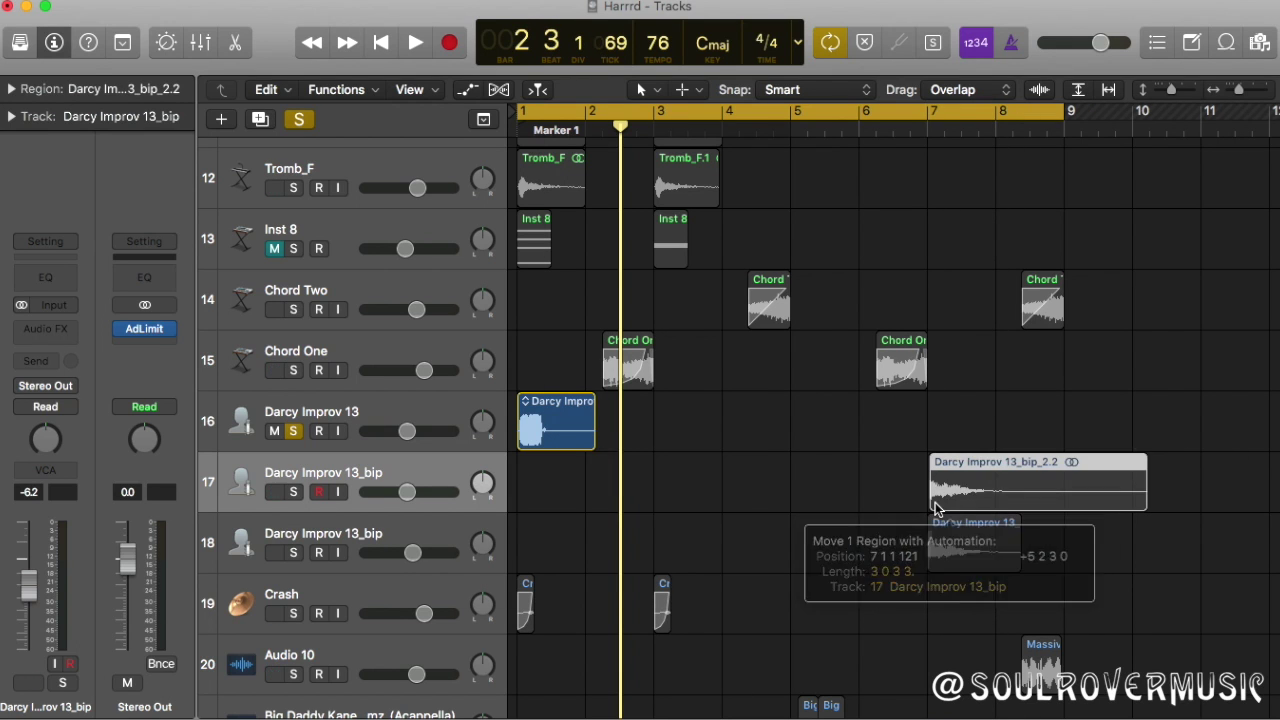
key(super+Right)
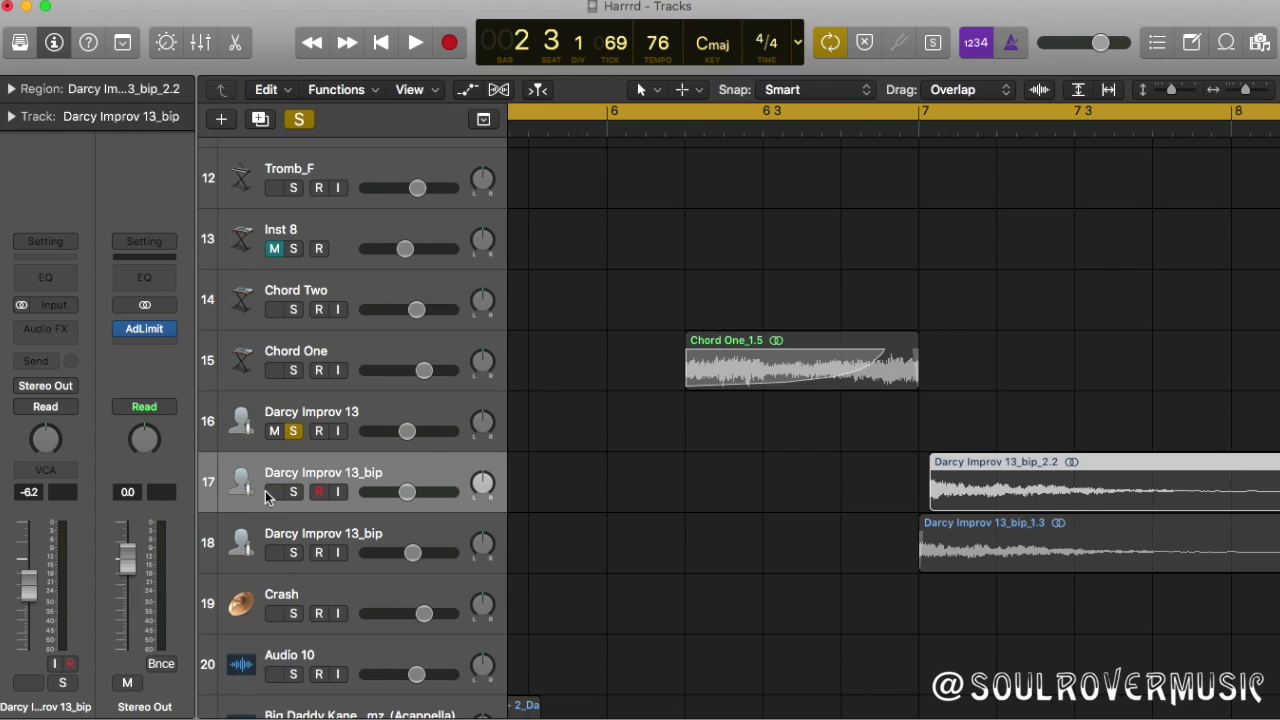
click(270, 492)
Solo the earlier bounced vocal on track 18 with its Tremolo bypassed and audition it from bar 7
click(337, 521)
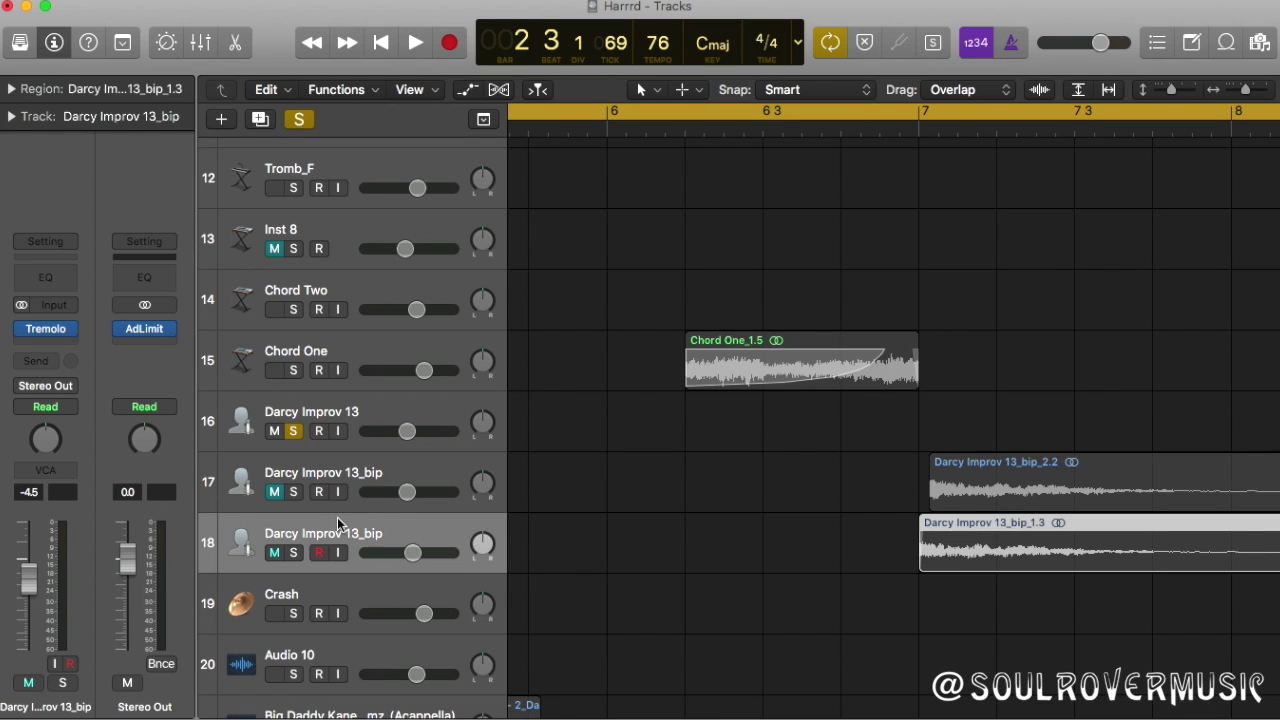
click(276, 555)
click(294, 556)
click(20, 328)
click(908, 133)
key(space)
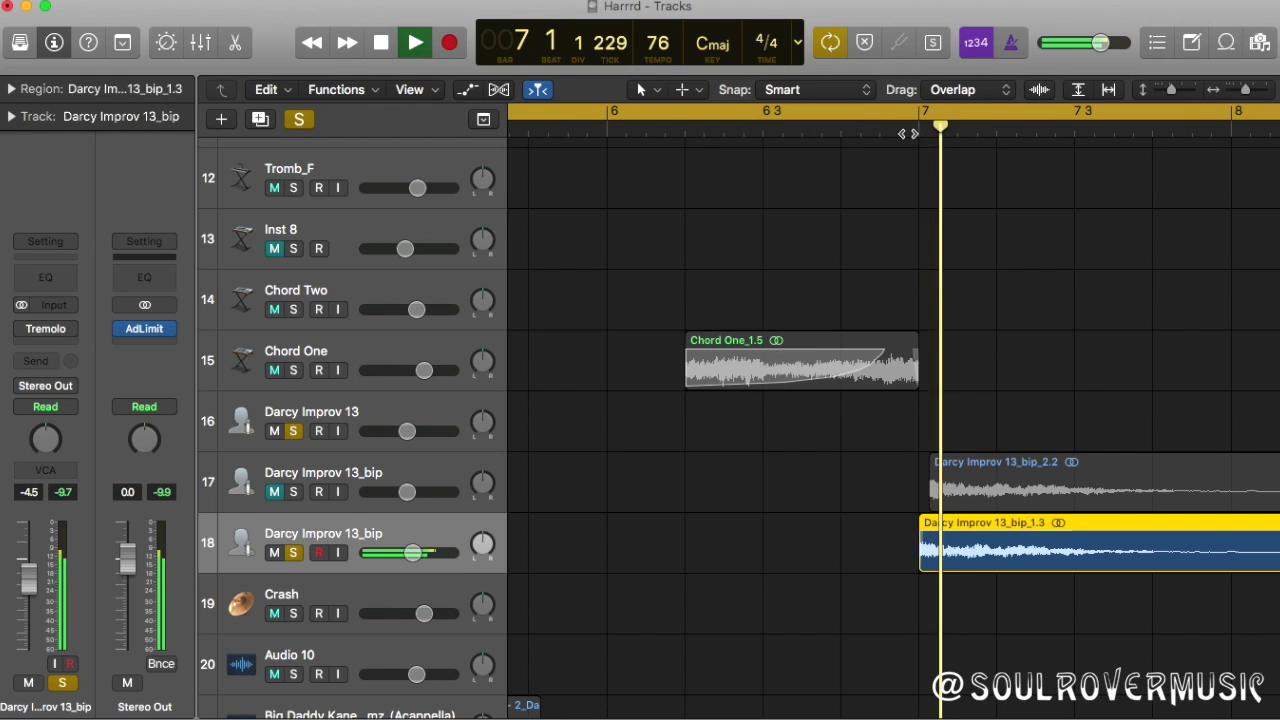
scroll(736, 560, right, 5)
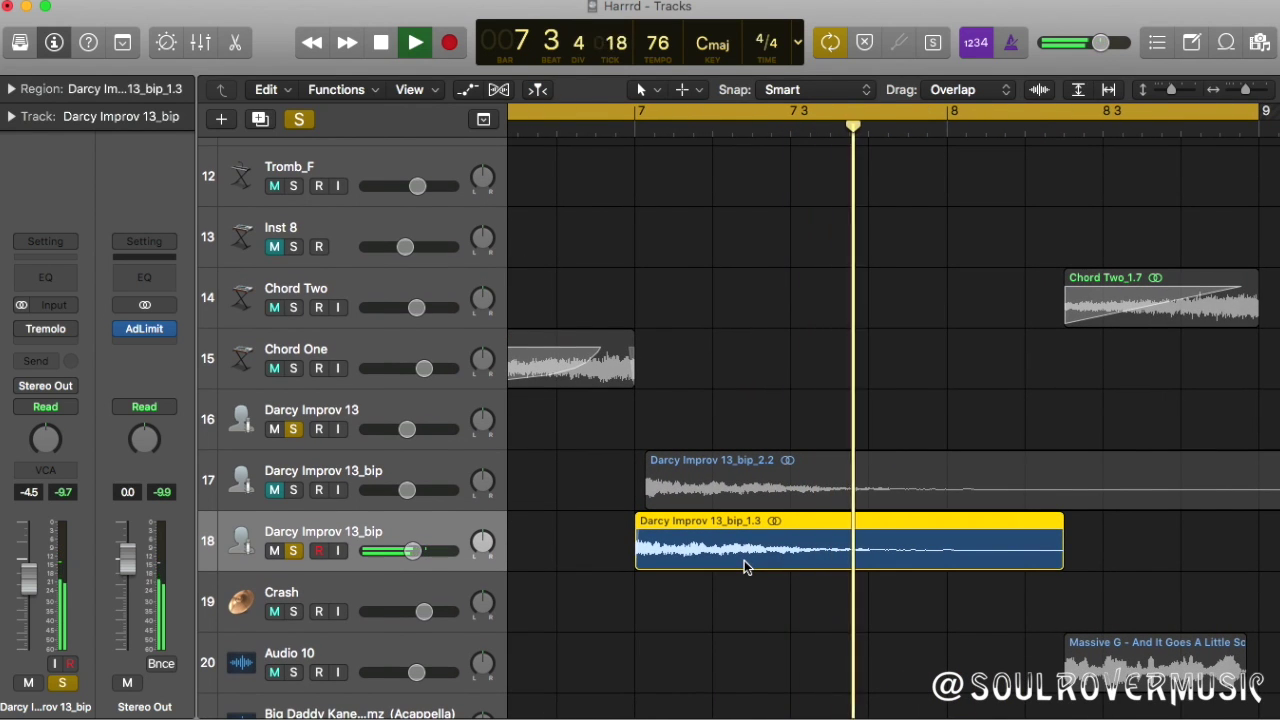
key(space)
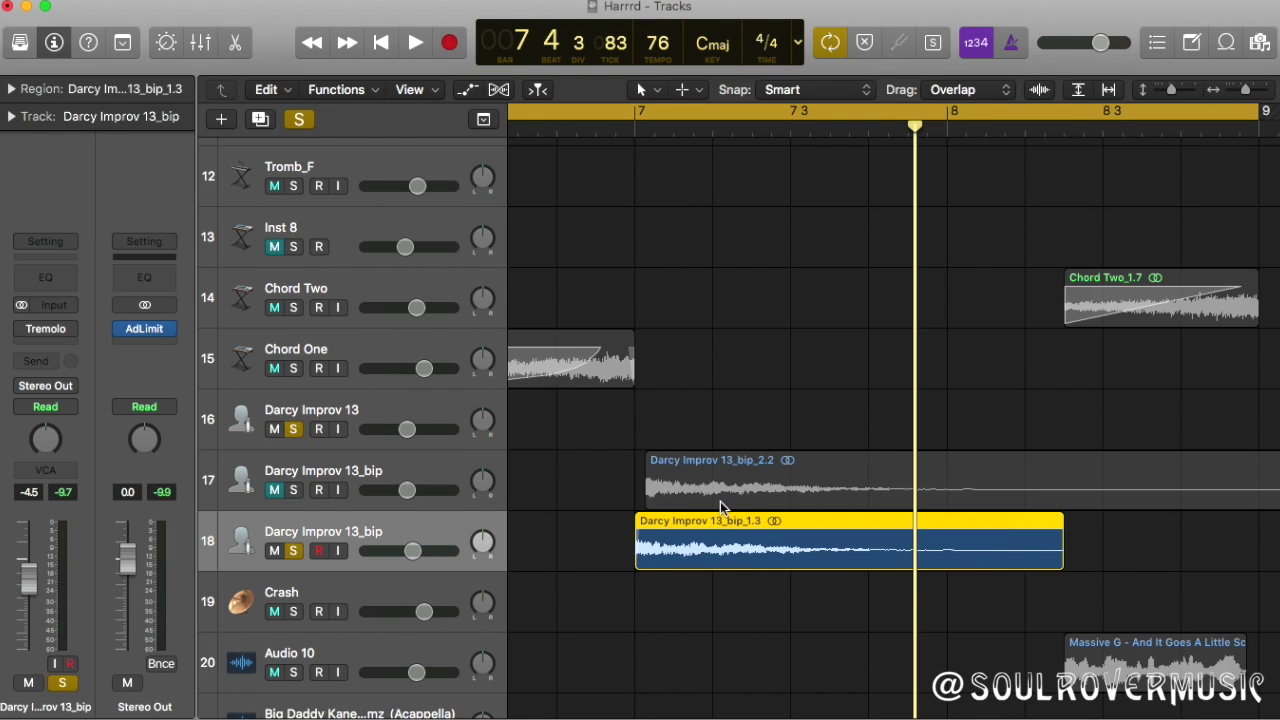
Mute the original vocal improvisation on track 16
key(super+Left)
key(super+Left)
scroll(722, 500, left, 4)
click(524, 404)
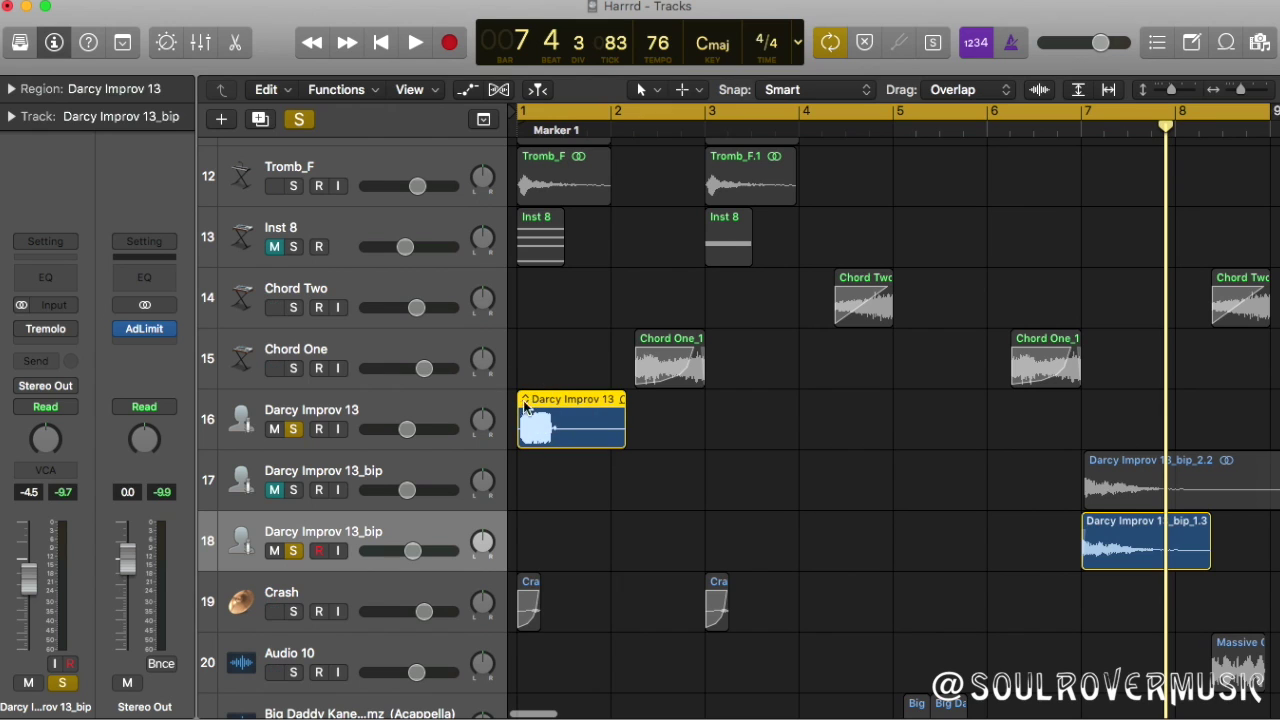
click(276, 430)
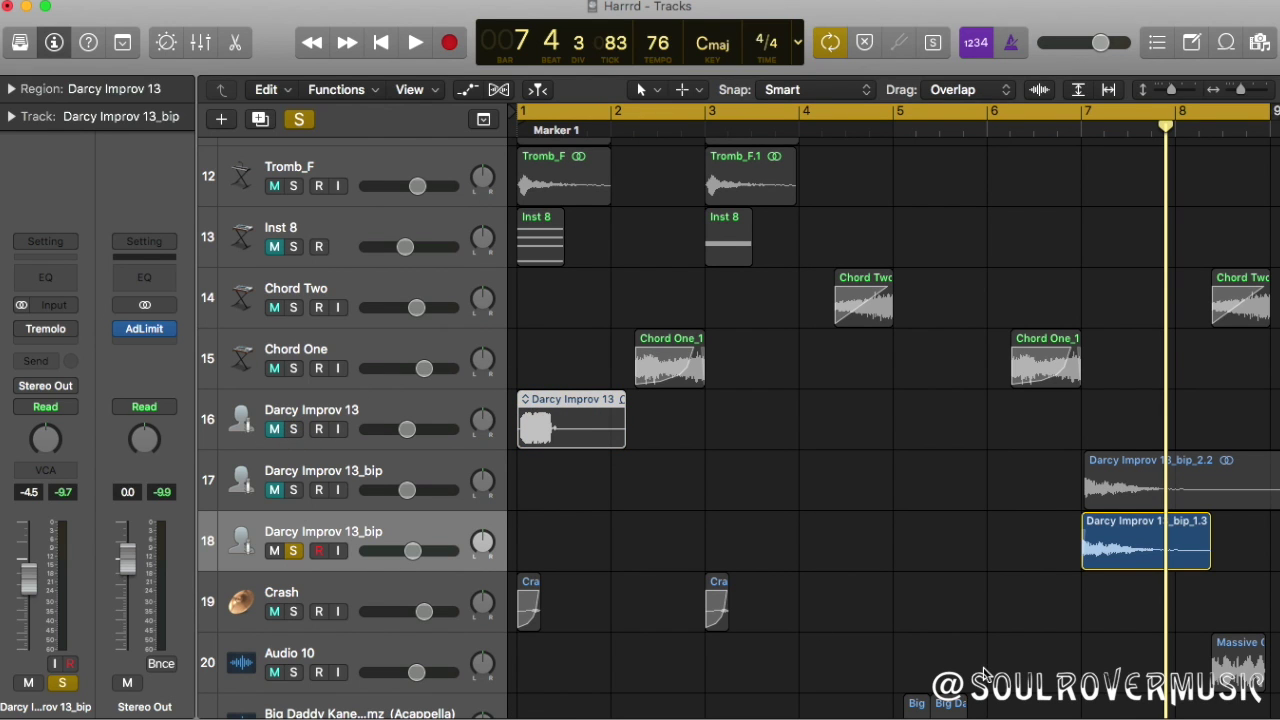
Reactivate the Tremolo on track 18, end the track's solo and unmute it
scroll(814, 535, right, 8)
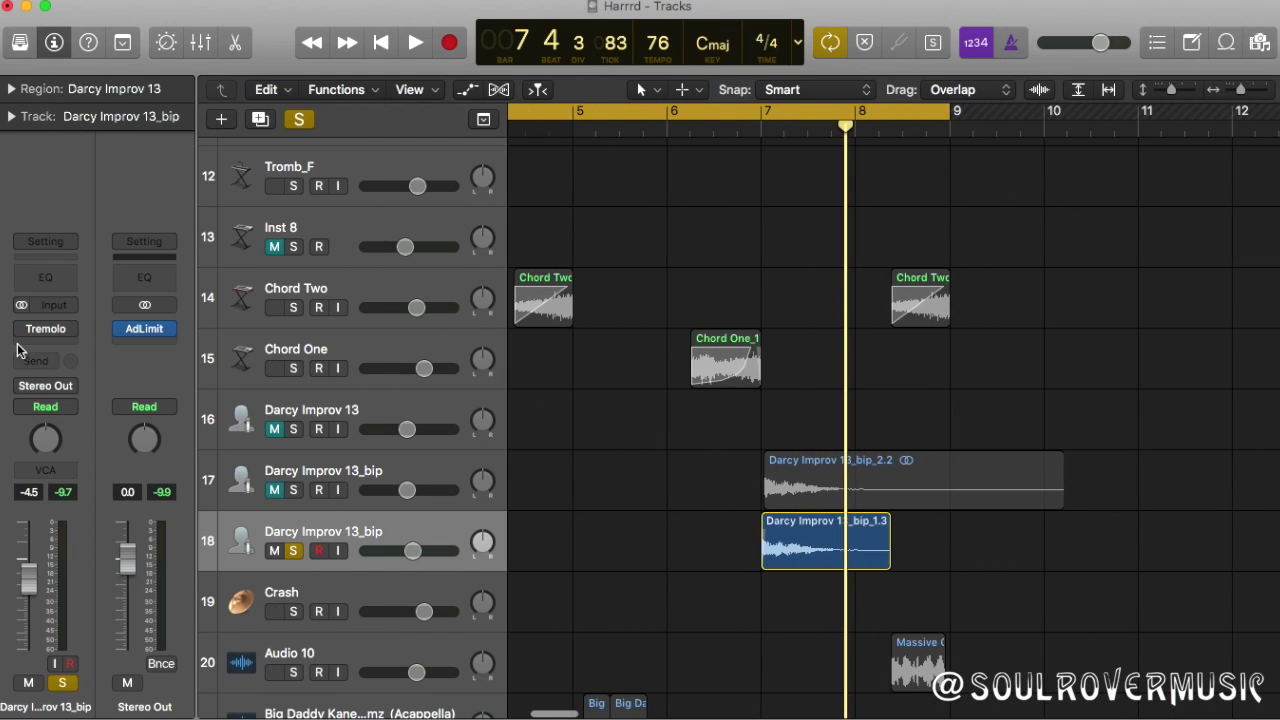
click(21, 329)
scroll(780, 530, down, 5)
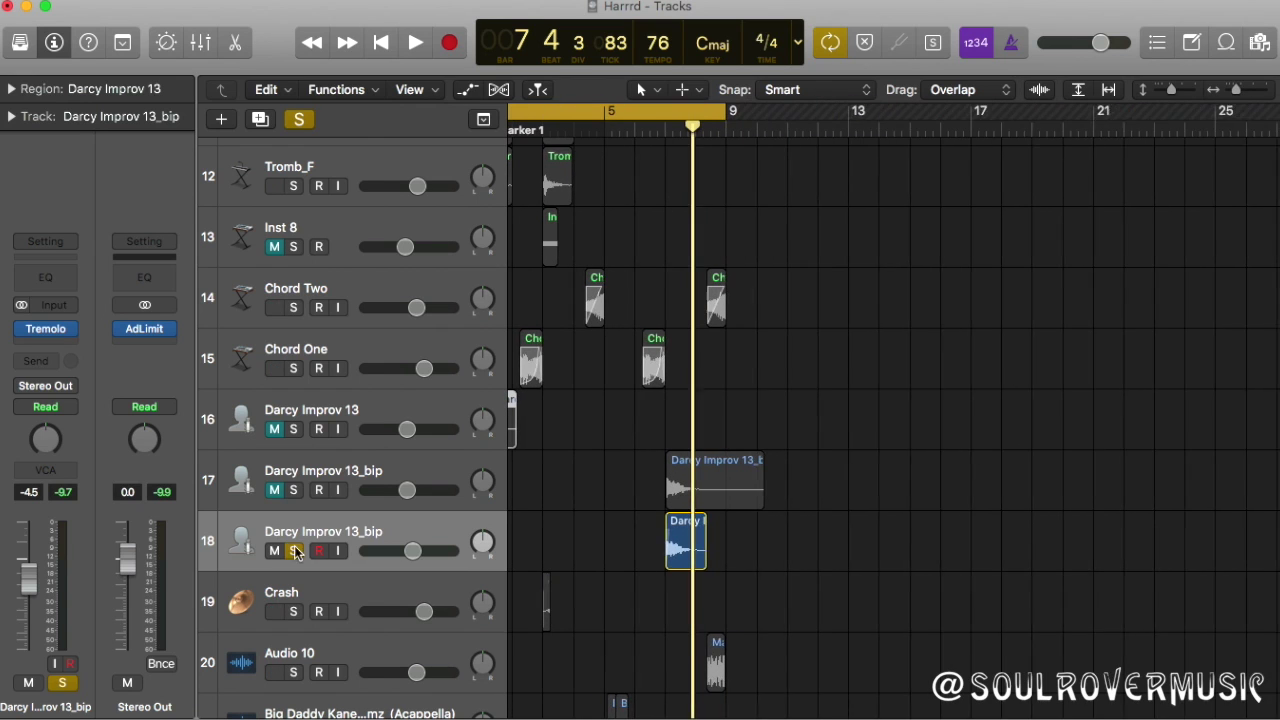
click(294, 551)
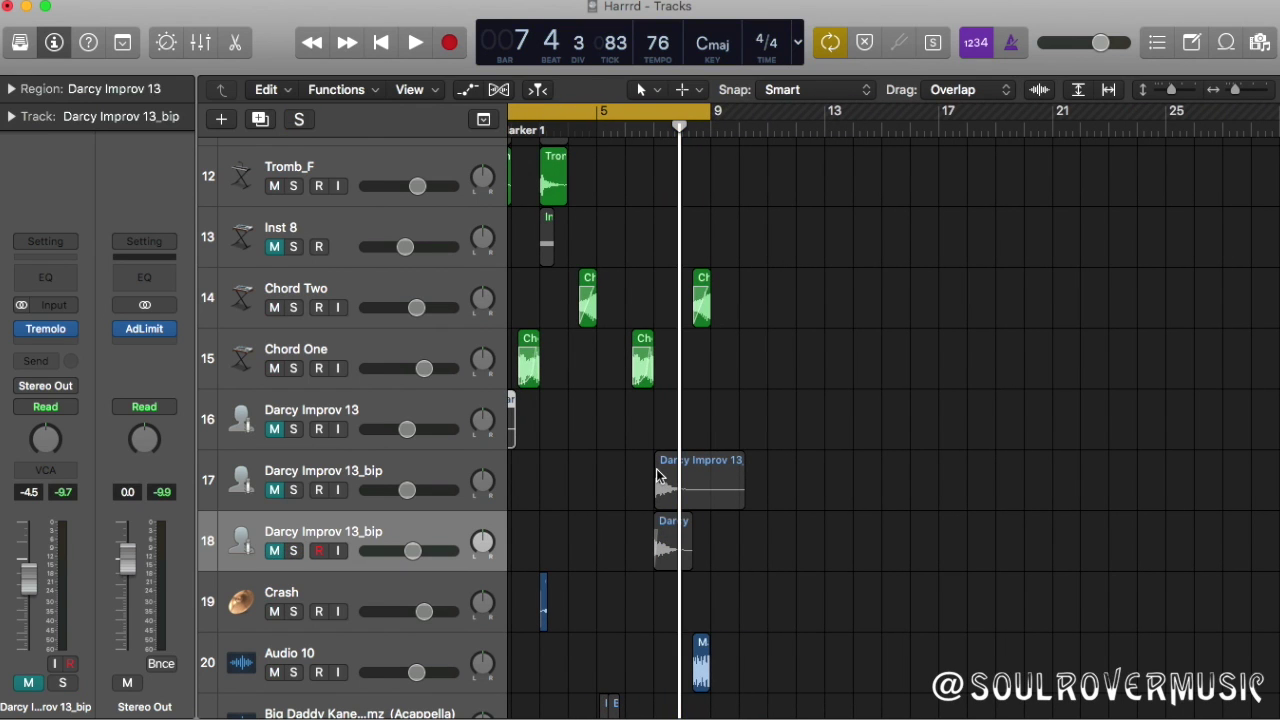
click(272, 551)
Play the full mix from around bar 7 to hear the vocal with Tremolo in context
scroll(880, 333, left, 2)
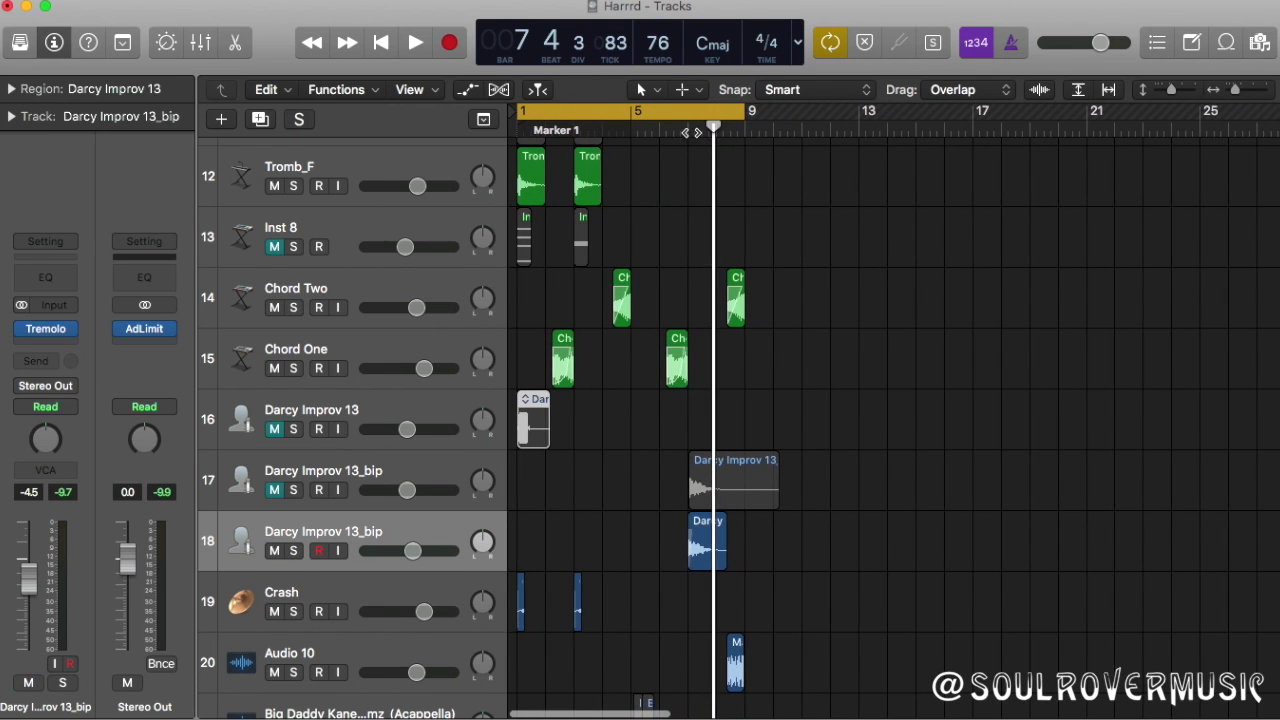
key(space)
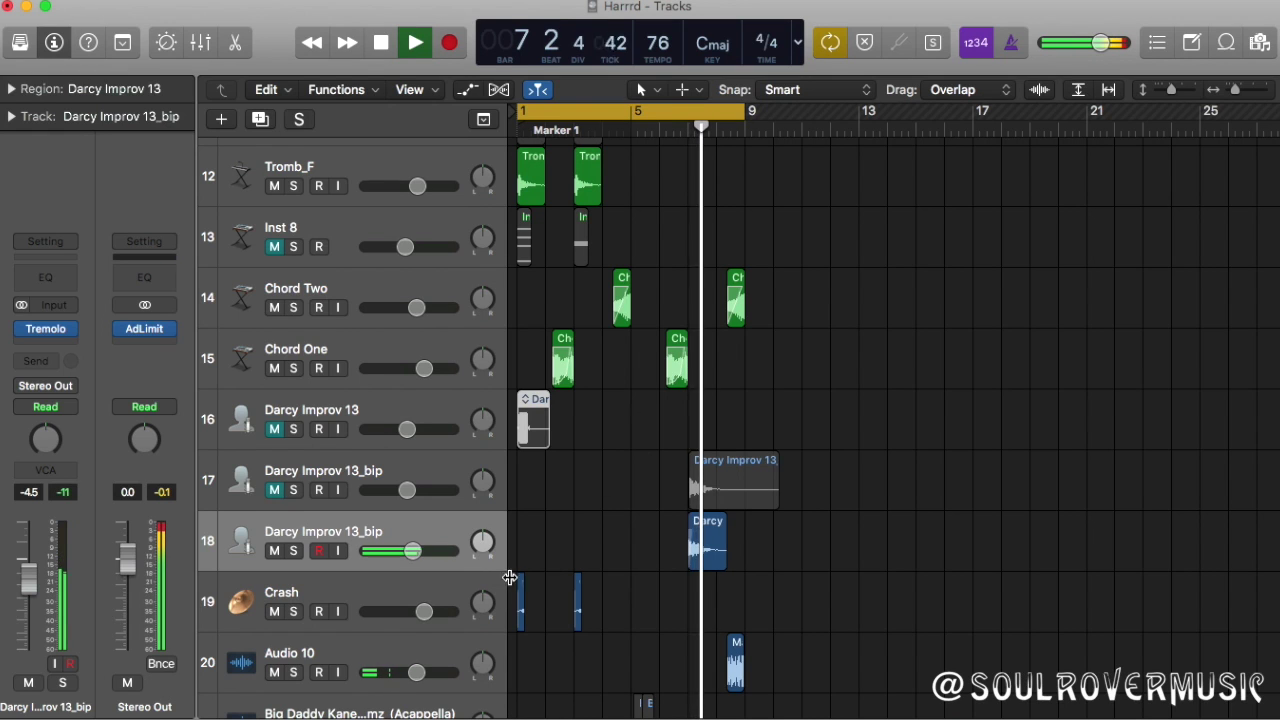
key(space)
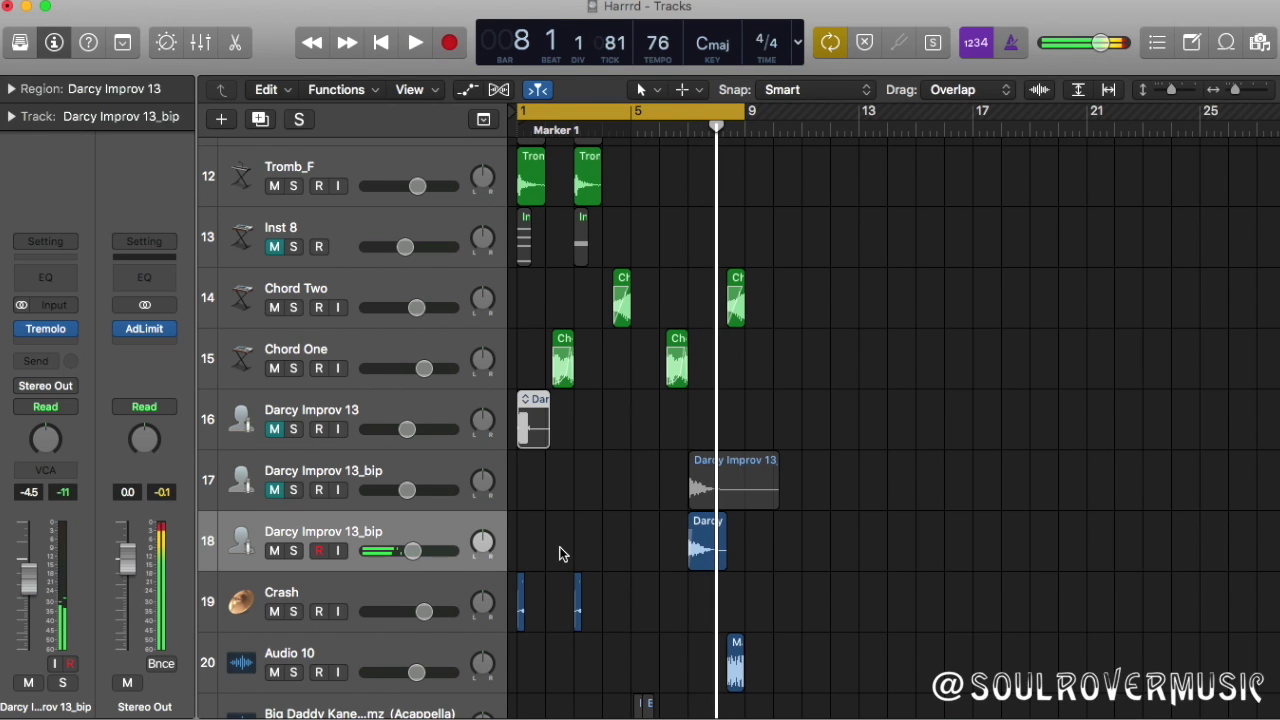
scroll(574, 544, up, 5)
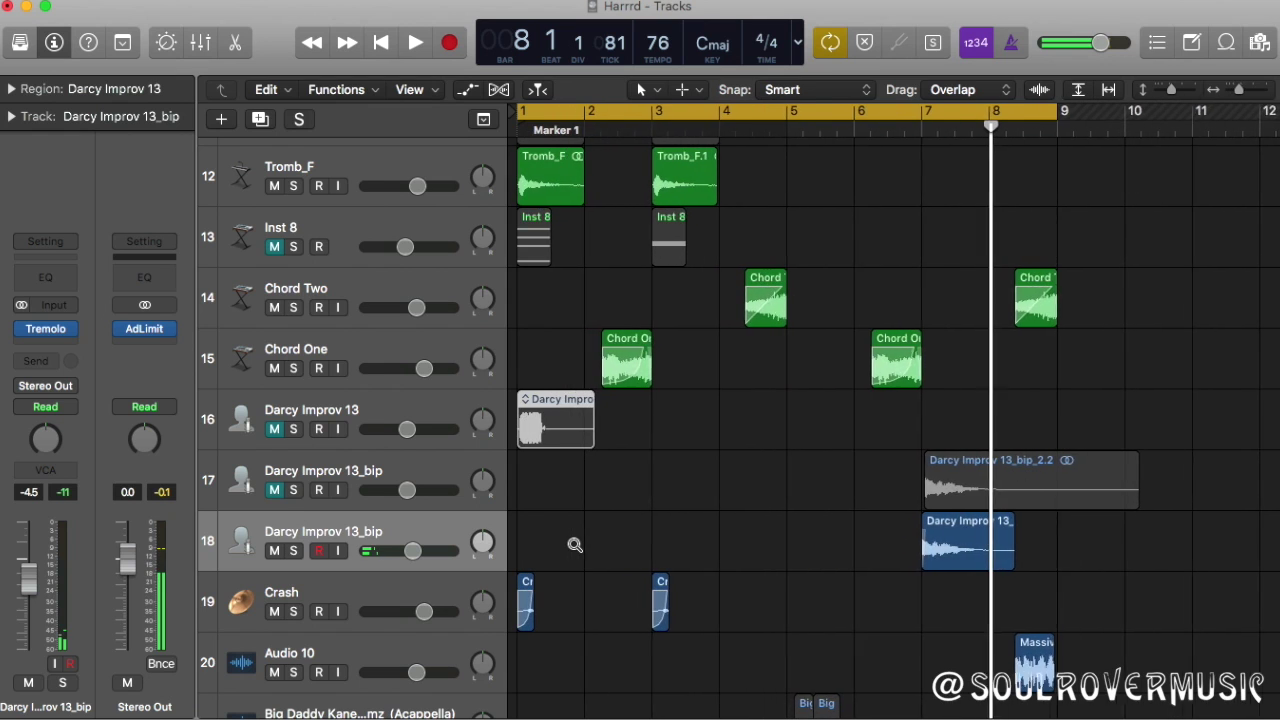
scroll(574, 544, down, 5)
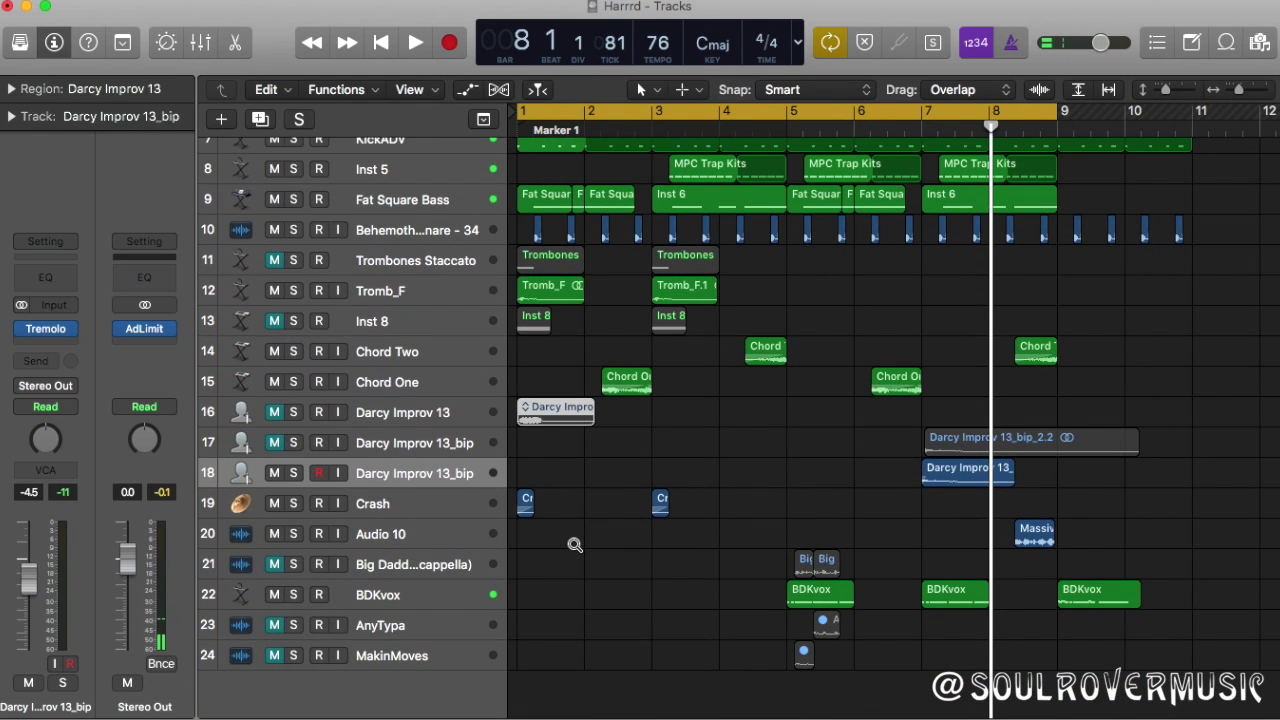
scroll(573, 543, left, 1)
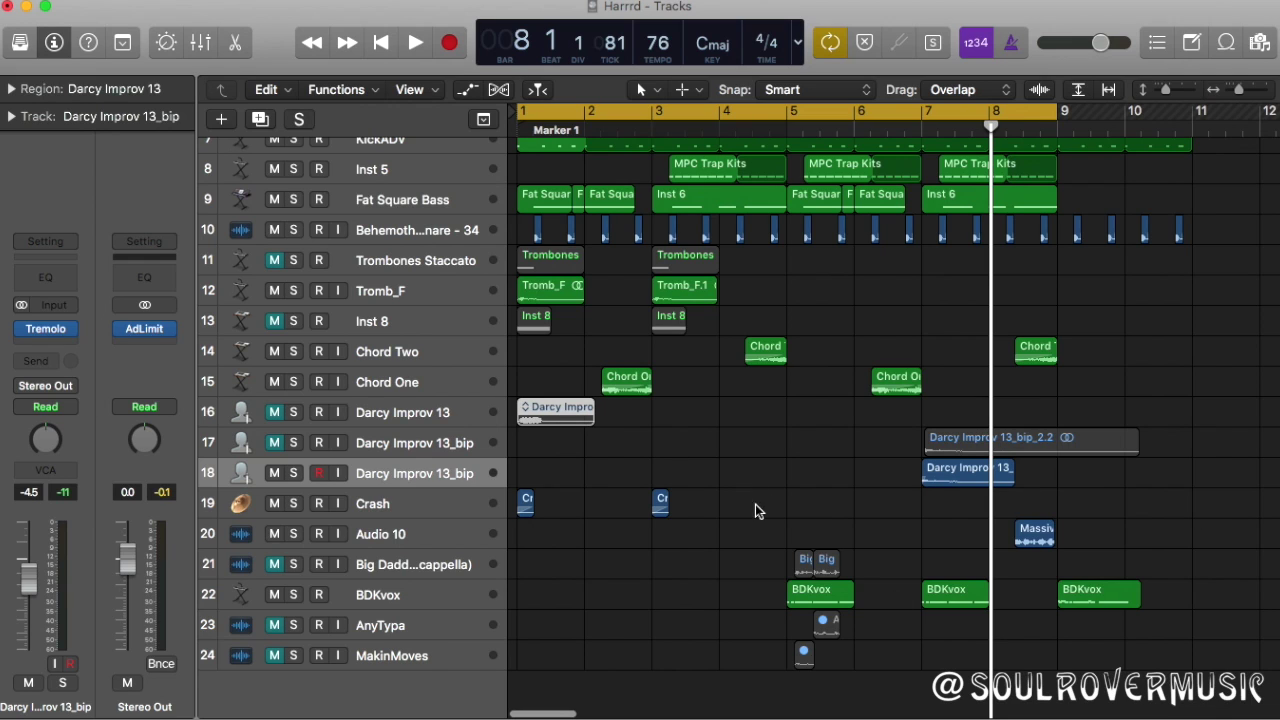
Extend the start of the second Chord One region on track 15 back to bar 6 and audition the track soloed
click(869, 136)
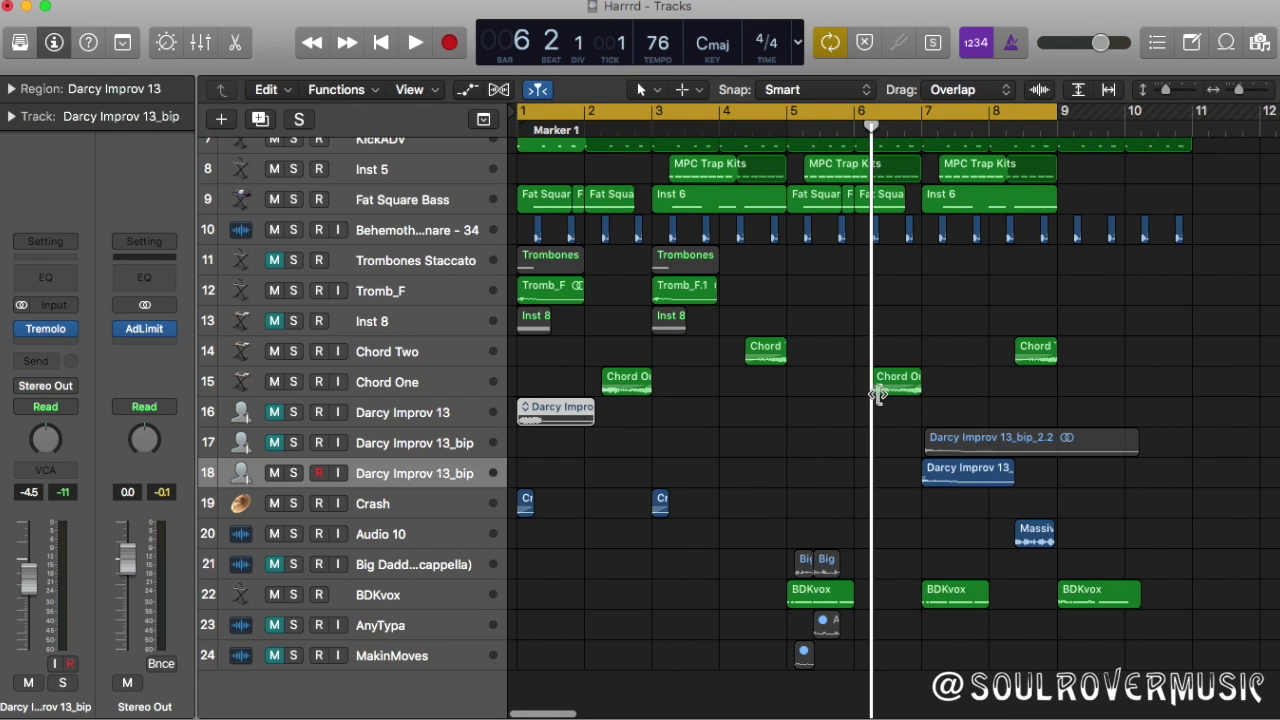
drag(874, 391, 795, 392)
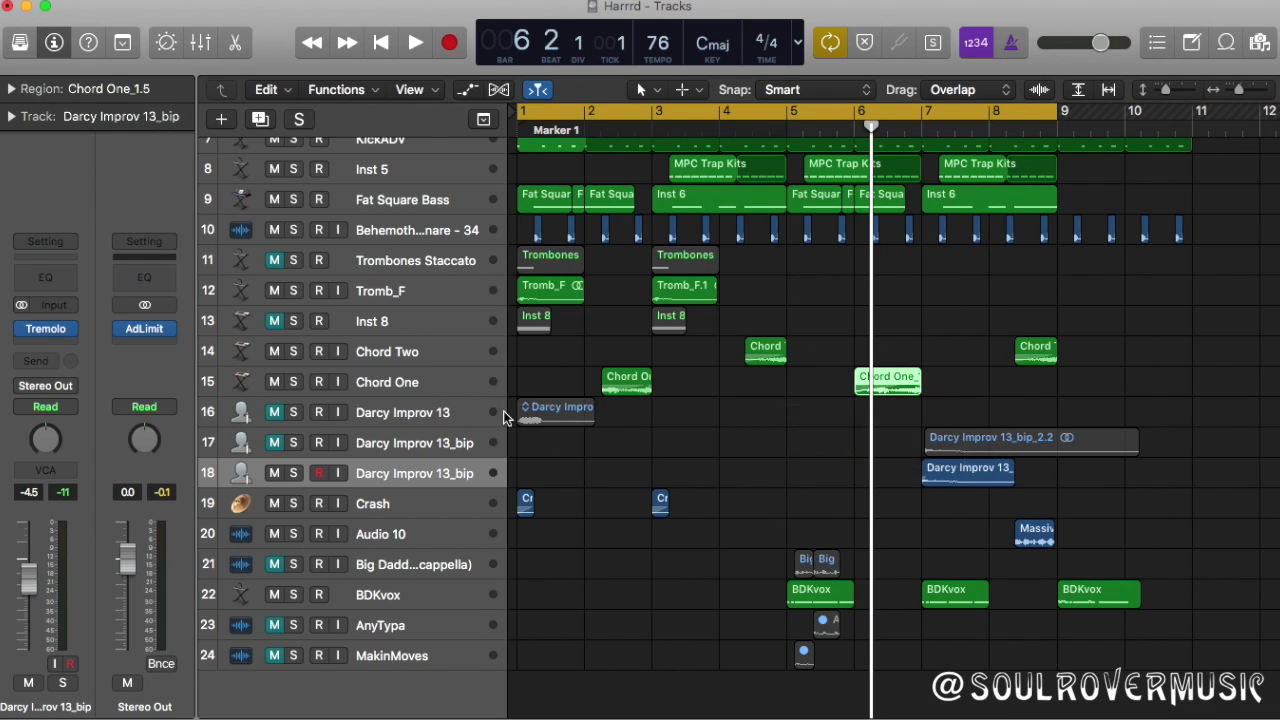
click(441, 385)
click(289, 384)
key(space)
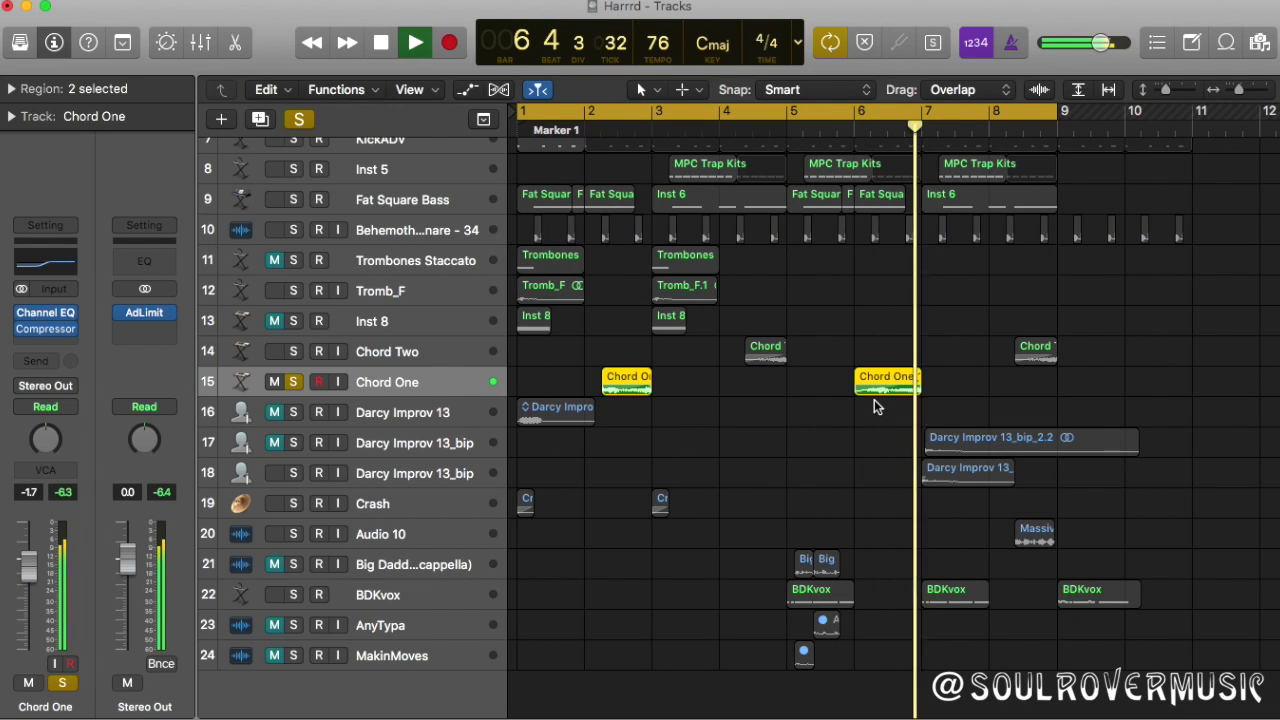
key(space)
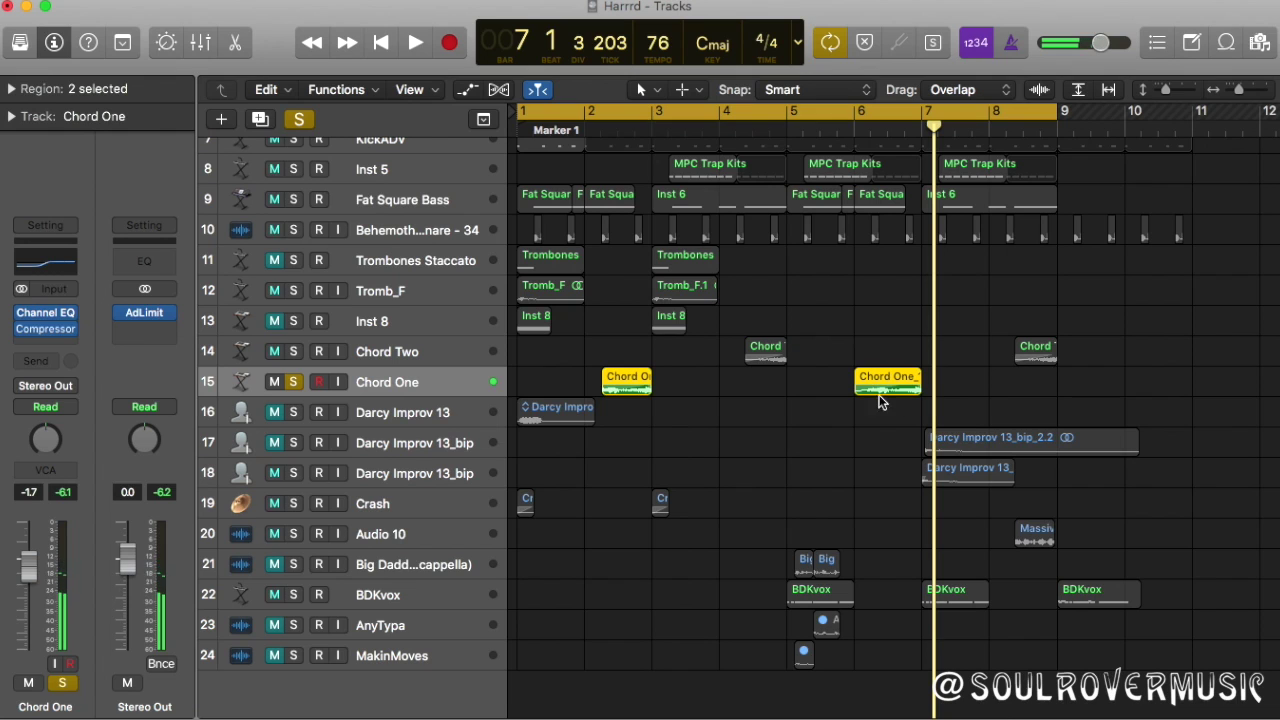
Undo the edits to the start of the second Chord One region
drag(857, 388, 867, 419)
key(super+z)
key(super+z)
key(super+z)
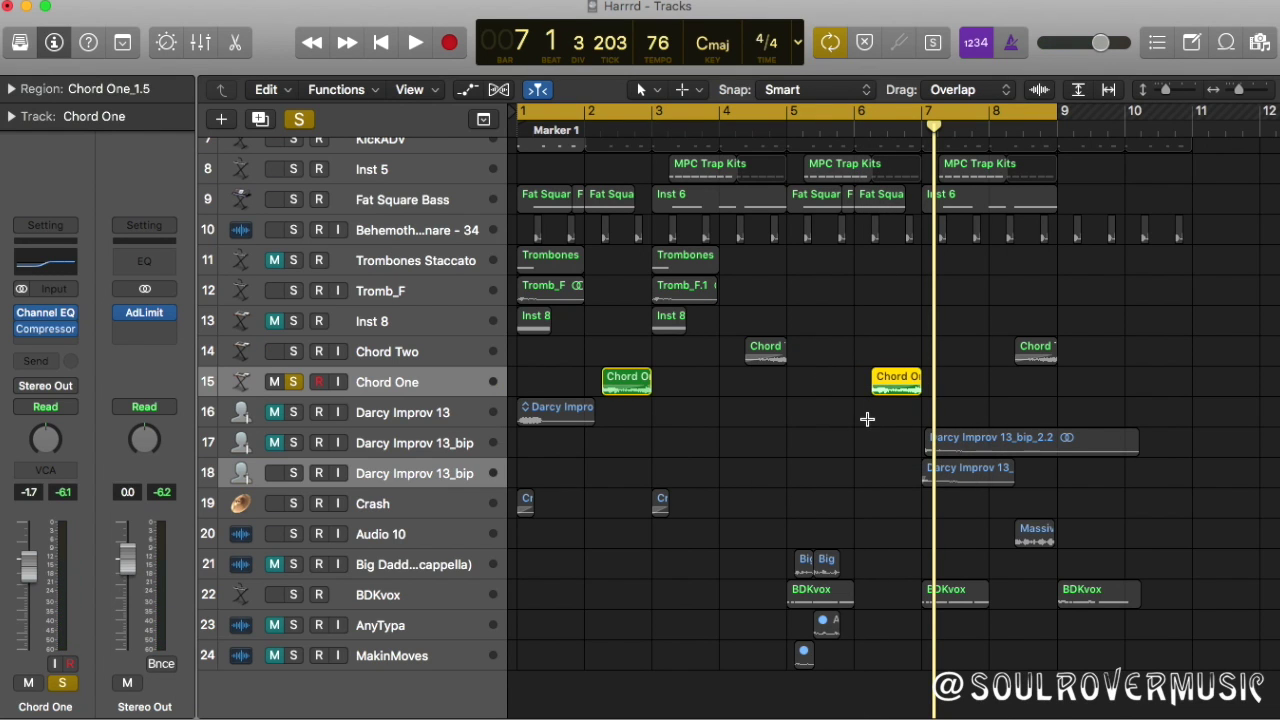
End Chord One's solo and play the full mix from bar 6 beat 2 to hear the trimmed chord in context
click(871, 129)
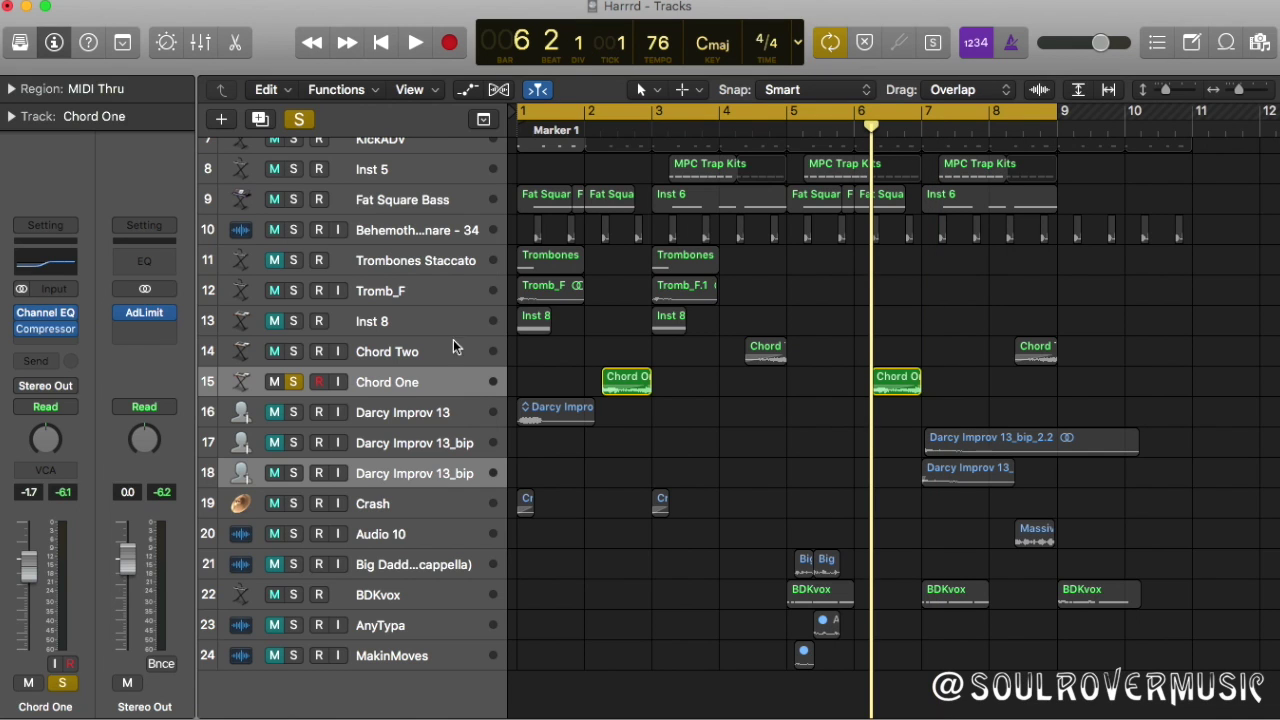
click(292, 386)
key(space)
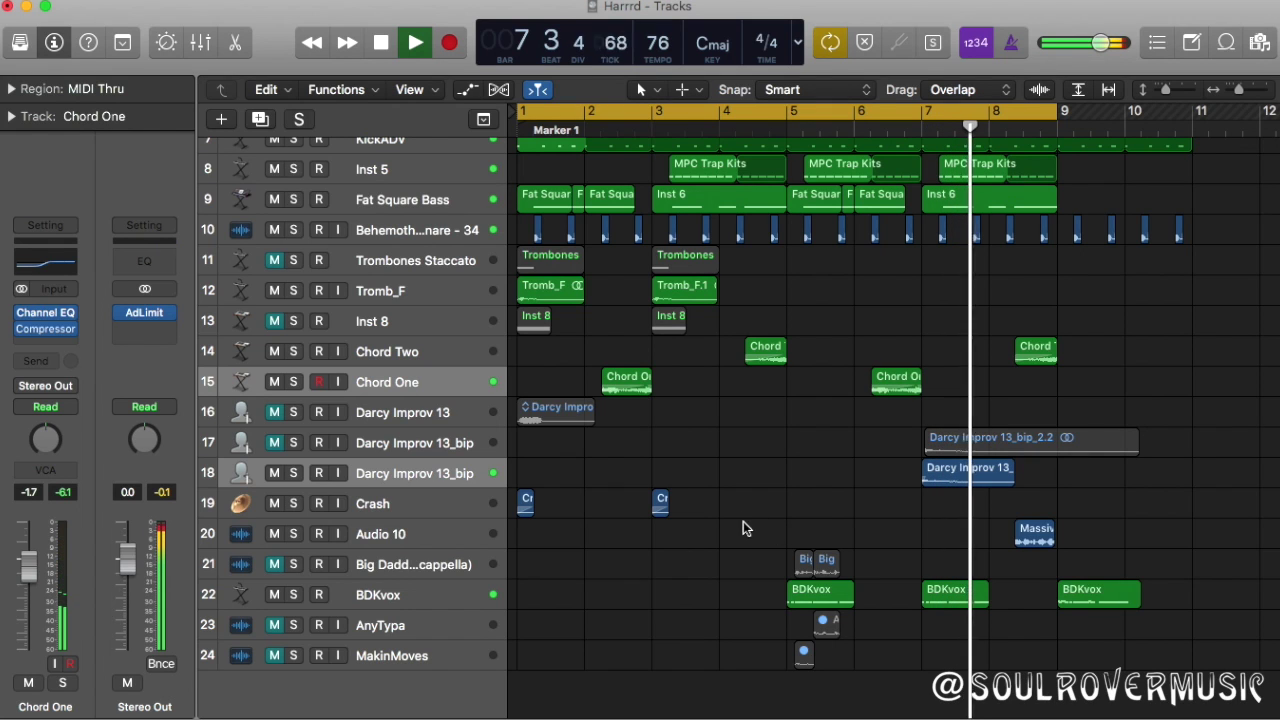
key(space)
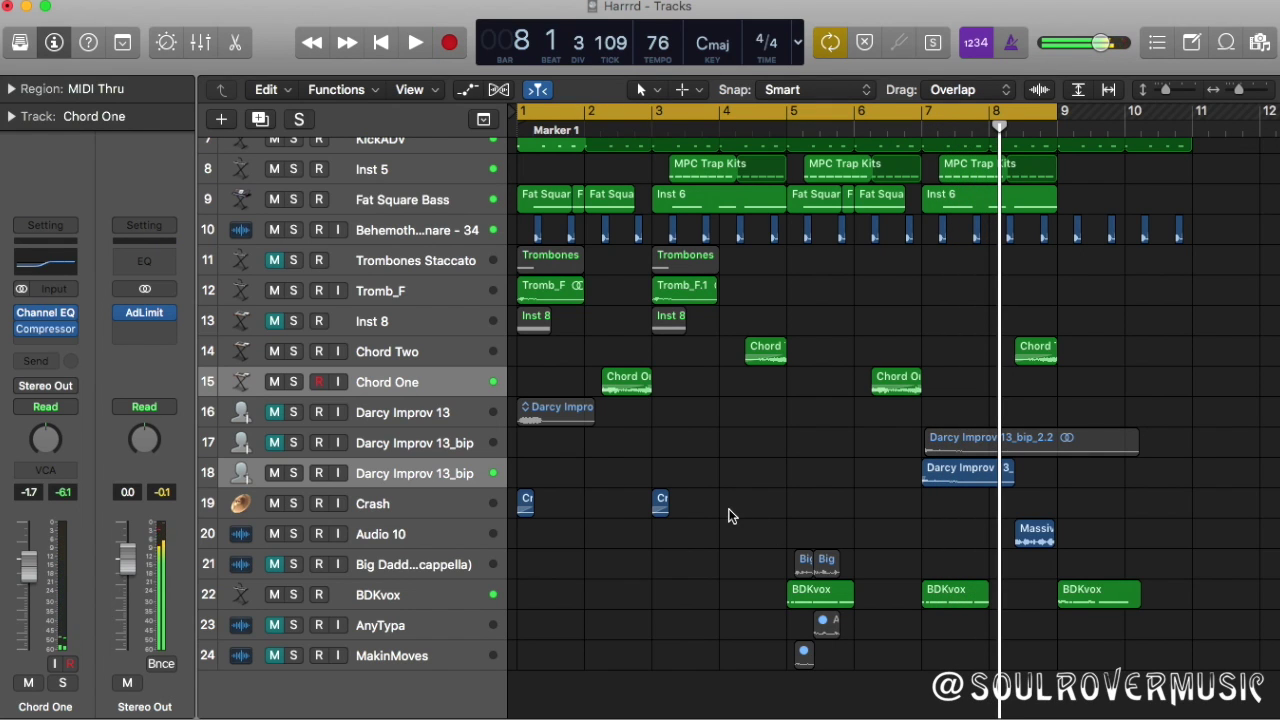